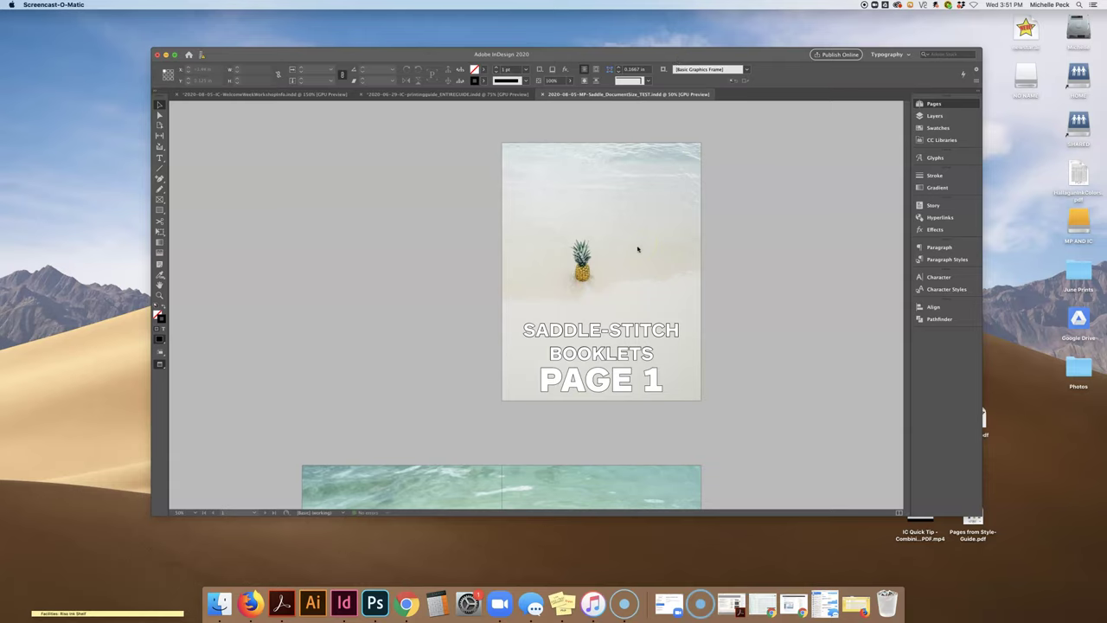
- Show the Pages panel, select the pages 4–5 spread, and scroll back to pages 2–3
{"action": "scroll", "coordinate": [637, 249], "scroll_direction": "down", "scroll_amount": 1}
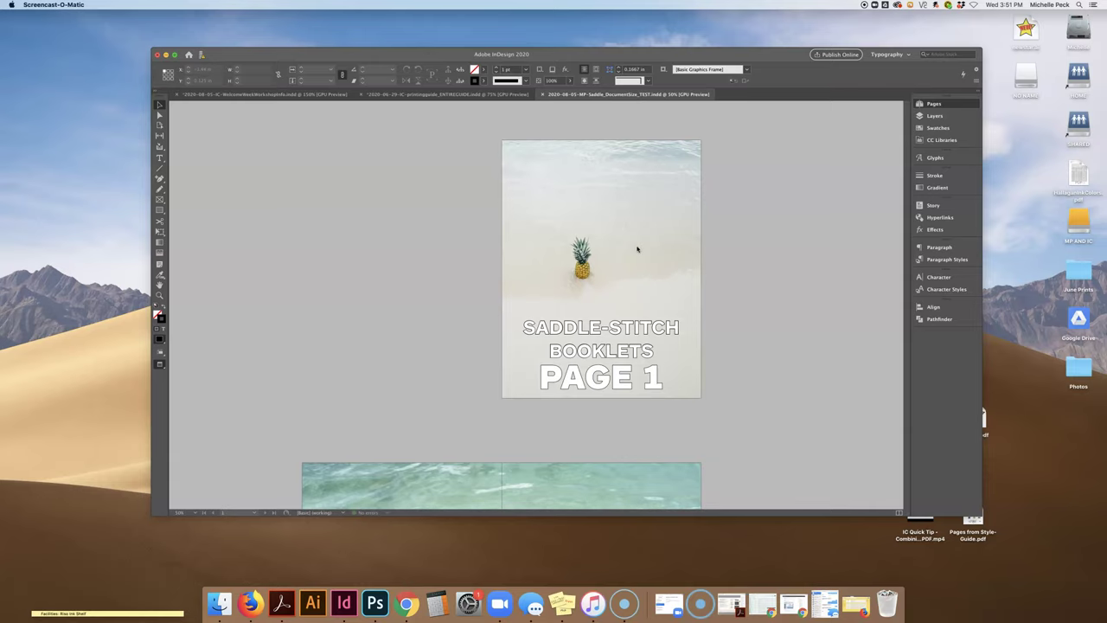
{"action": "scroll", "coordinate": [638, 249], "scroll_direction": "down", "scroll_amount": 3}
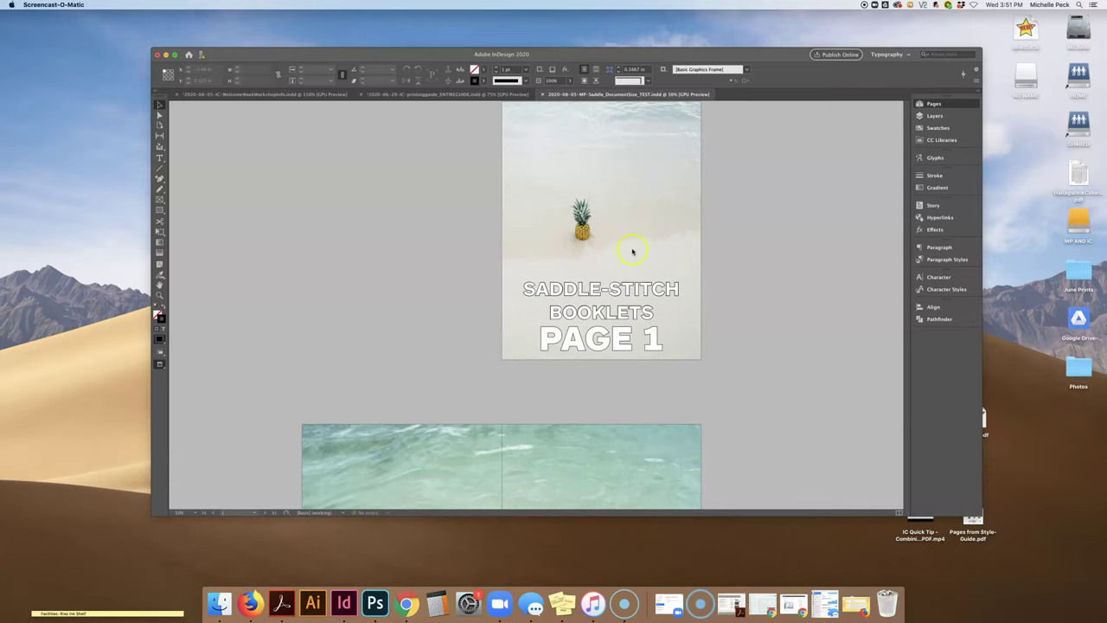
{"action": "left_click", "coordinate": [922, 107]}
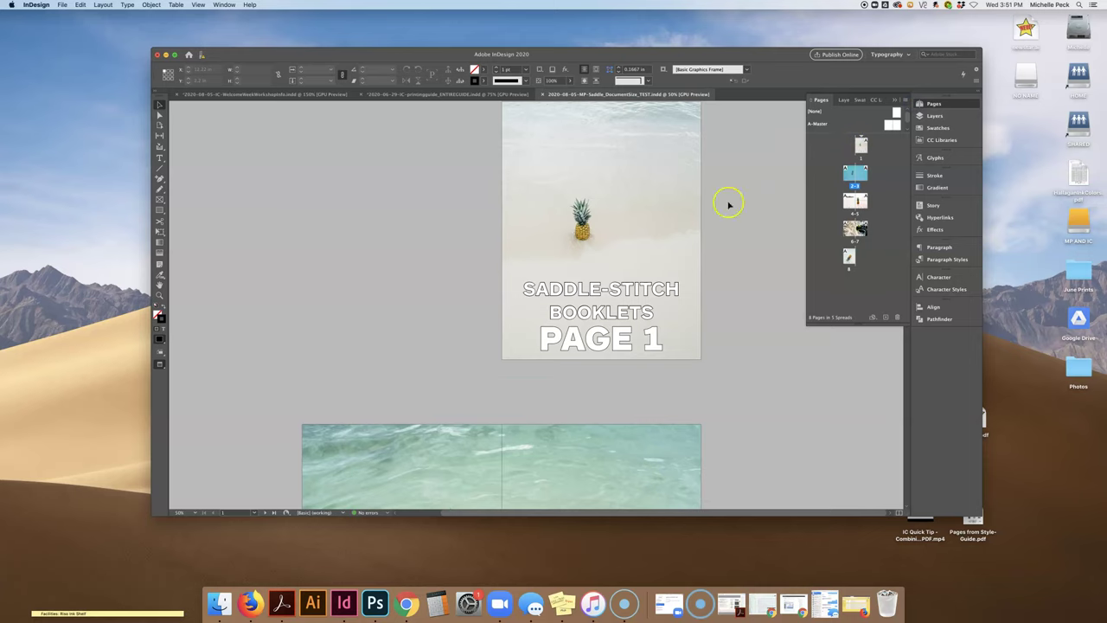
{"action": "scroll", "coordinate": [679, 232], "scroll_direction": "down", "scroll_amount": 15}
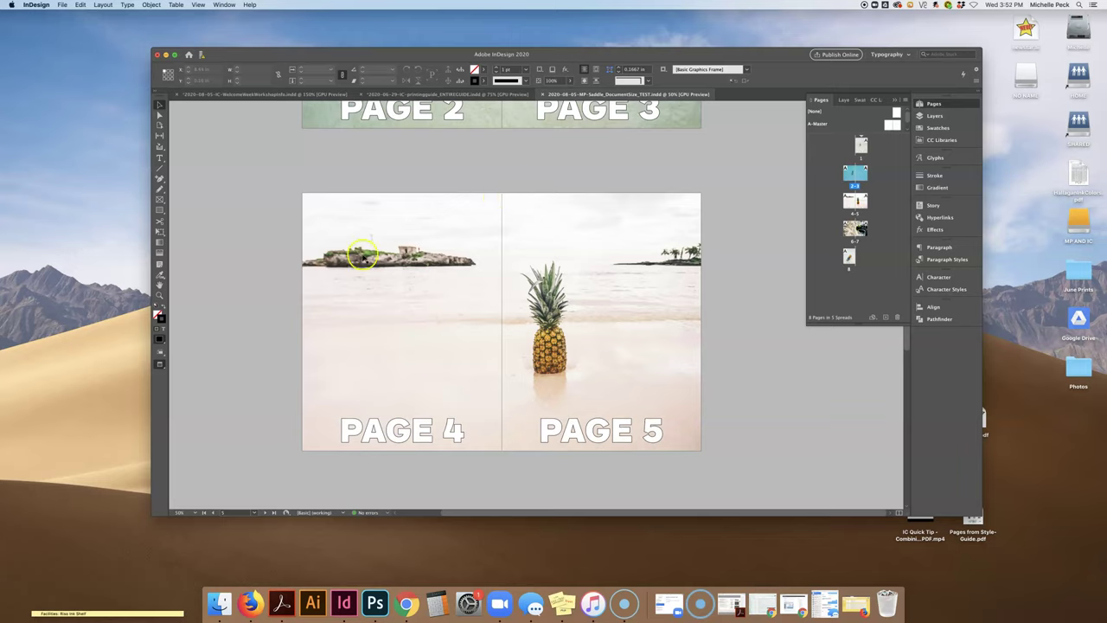
{"action": "left_click", "coordinate": [266, 214]}
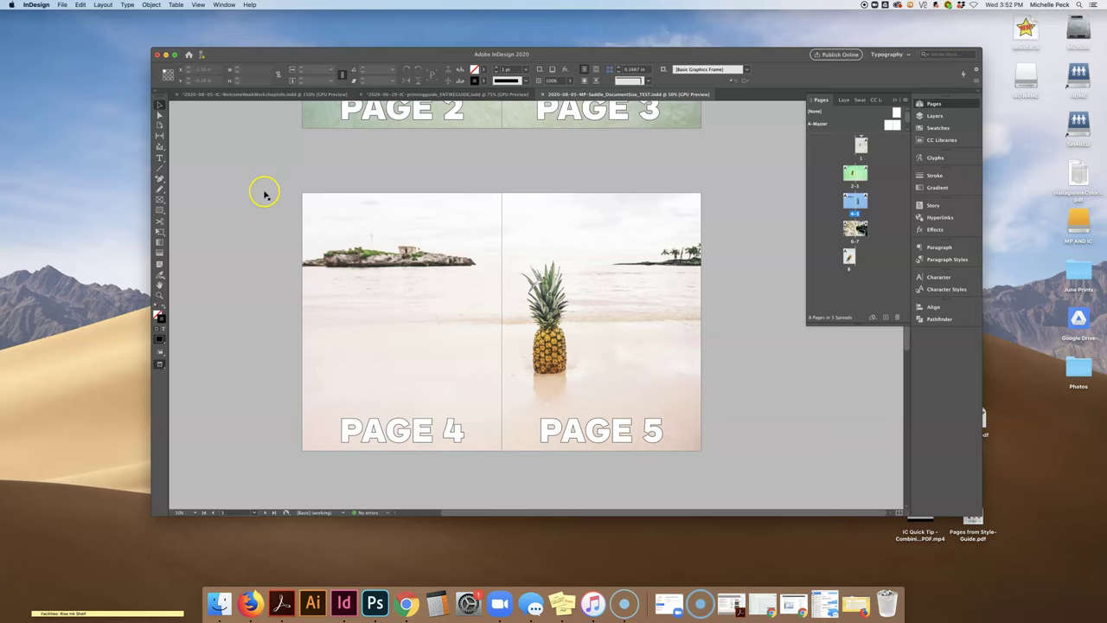
{"action": "scroll", "coordinate": [267, 196], "scroll_direction": "up", "scroll_amount": 5}
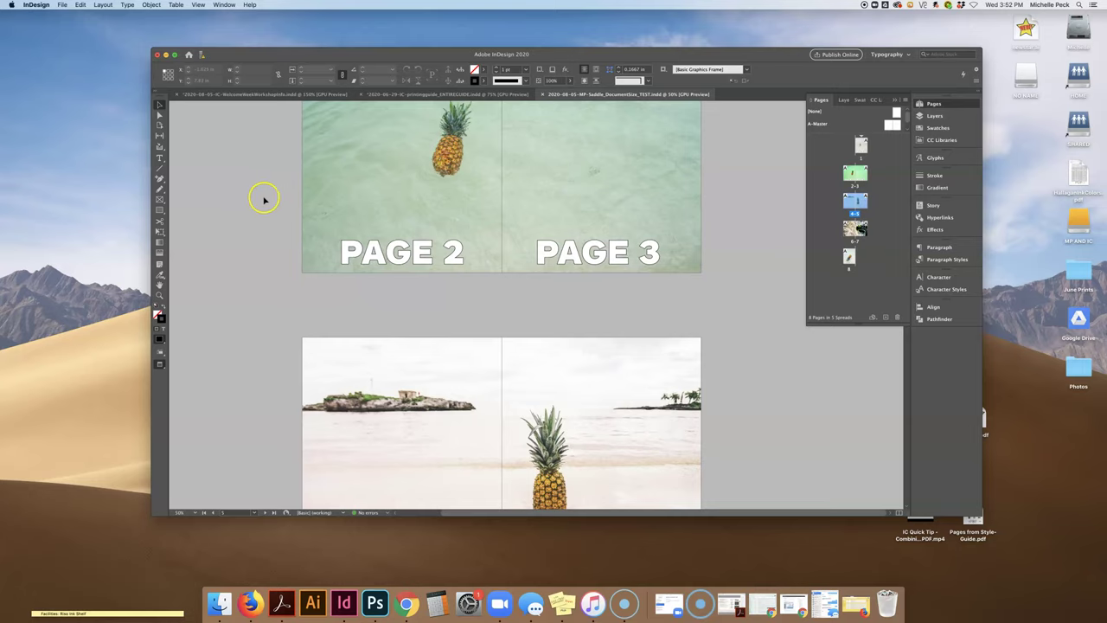
{"action": "scroll", "coordinate": [271, 191], "scroll_direction": "up", "scroll_amount": 4}
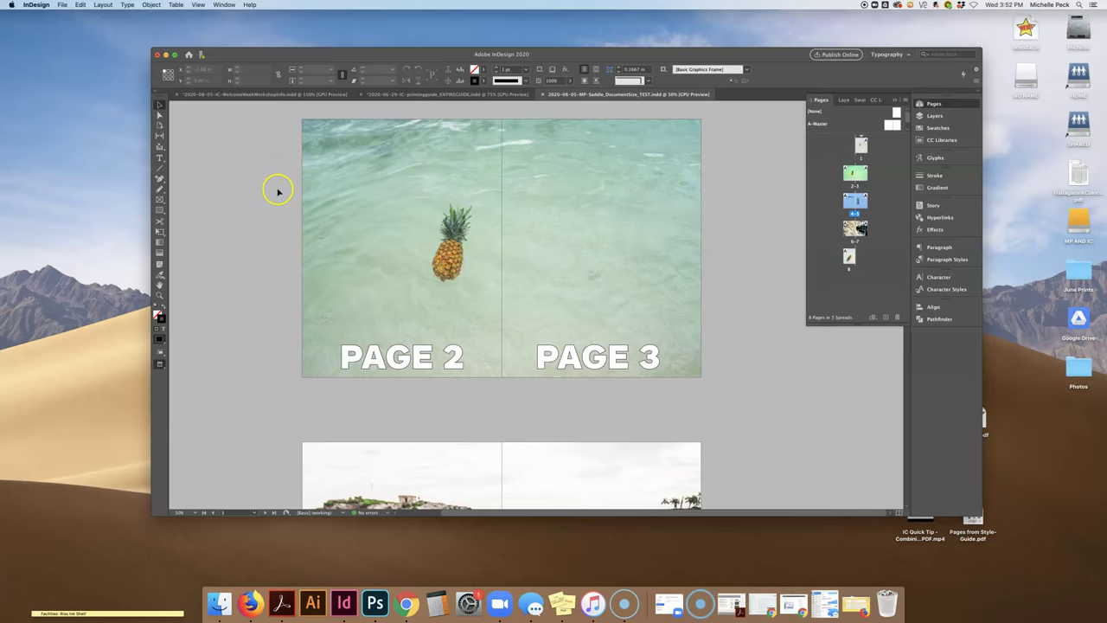
{"action": "scroll", "coordinate": [237, 149], "scroll_direction": "up", "scroll_amount": 2}
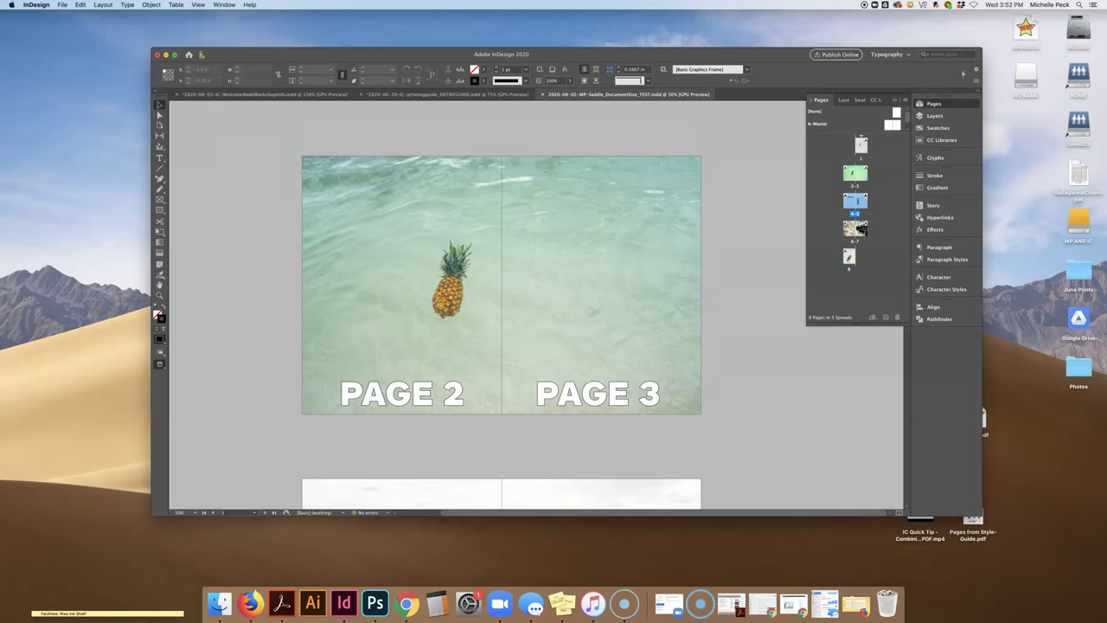
- Start Print Booklet and set its print settings to PostScript File with crop marks and bleed
{"action": "left_click", "coordinate": [61, 5]}
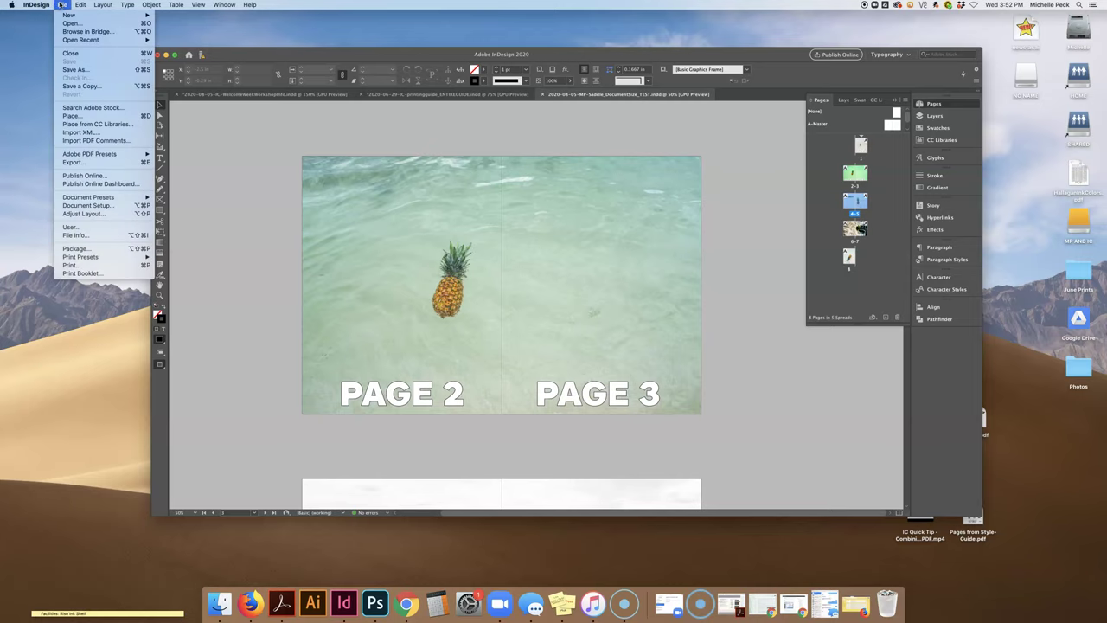
{"action": "left_click", "coordinate": [100, 273]}
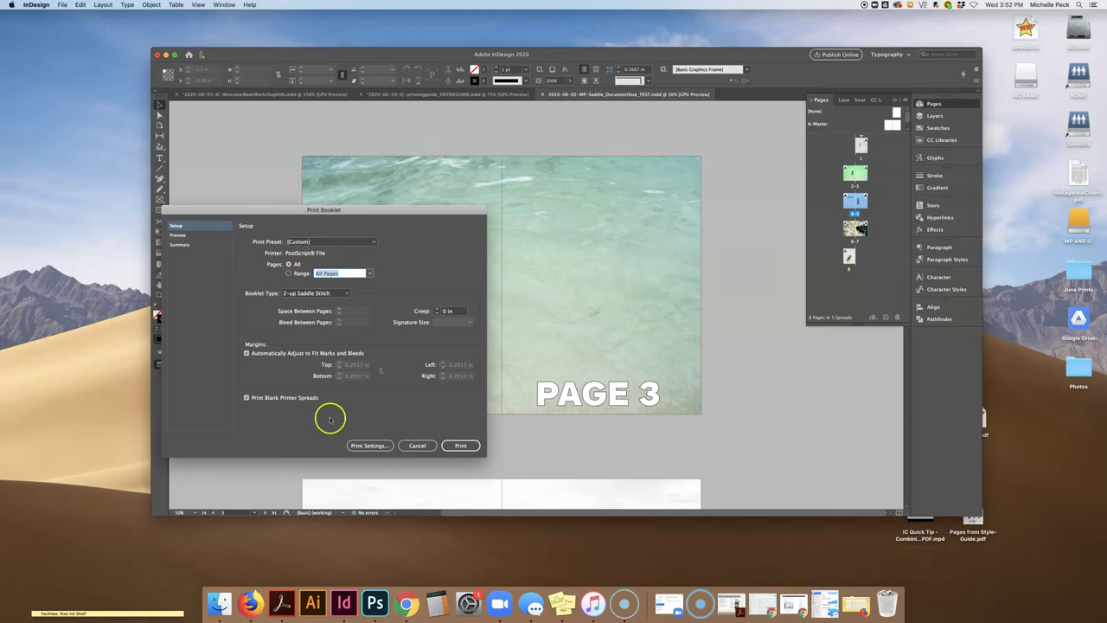
{"action": "left_click", "coordinate": [367, 446]}
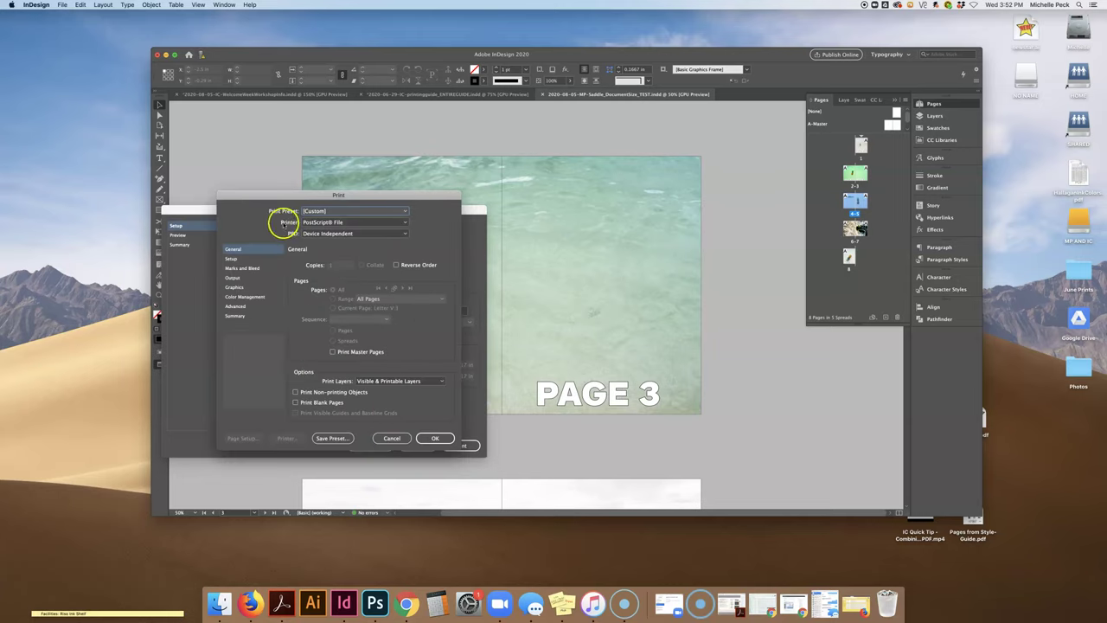
{"action": "left_click", "coordinate": [313, 222]}
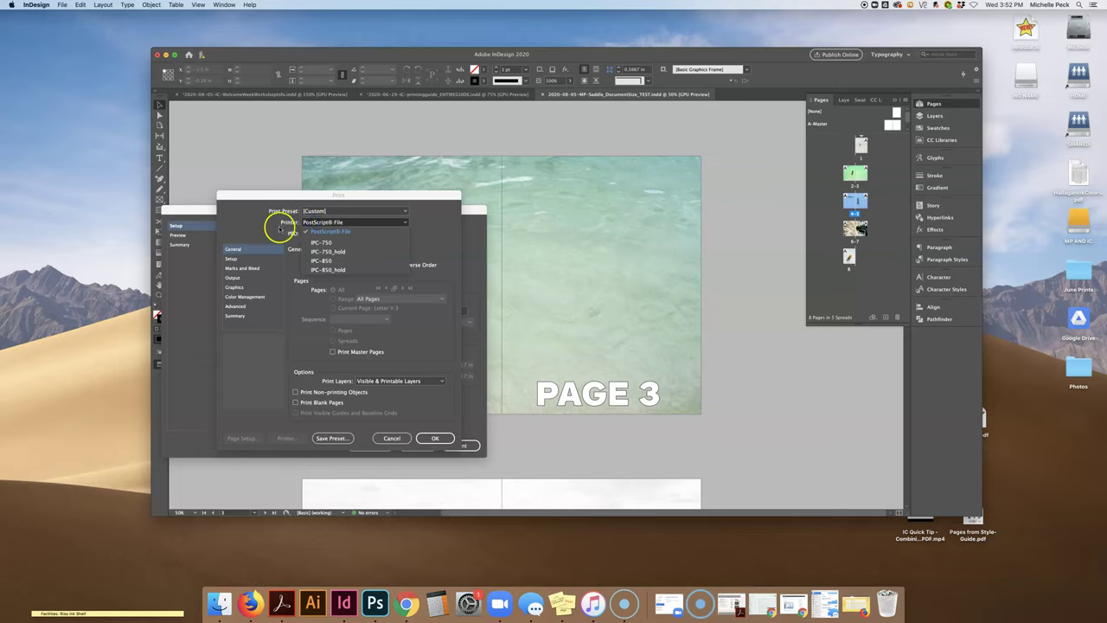
{"action": "left_click", "coordinate": [319, 231]}
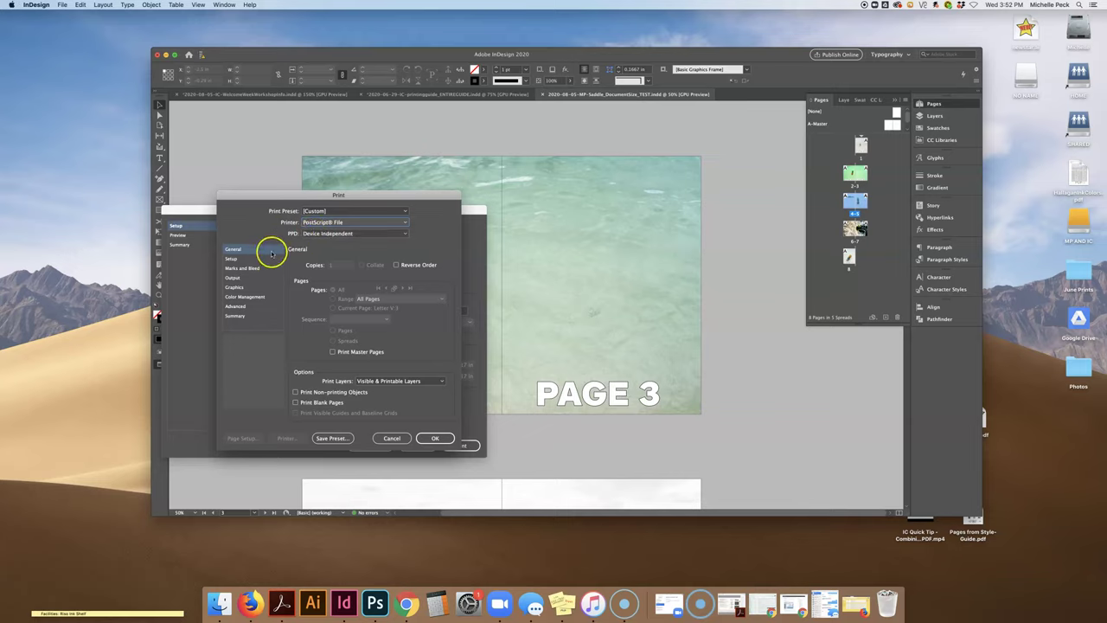
{"action": "left_click", "coordinate": [233, 259]}
{"action": "left_click", "coordinate": [242, 268]}
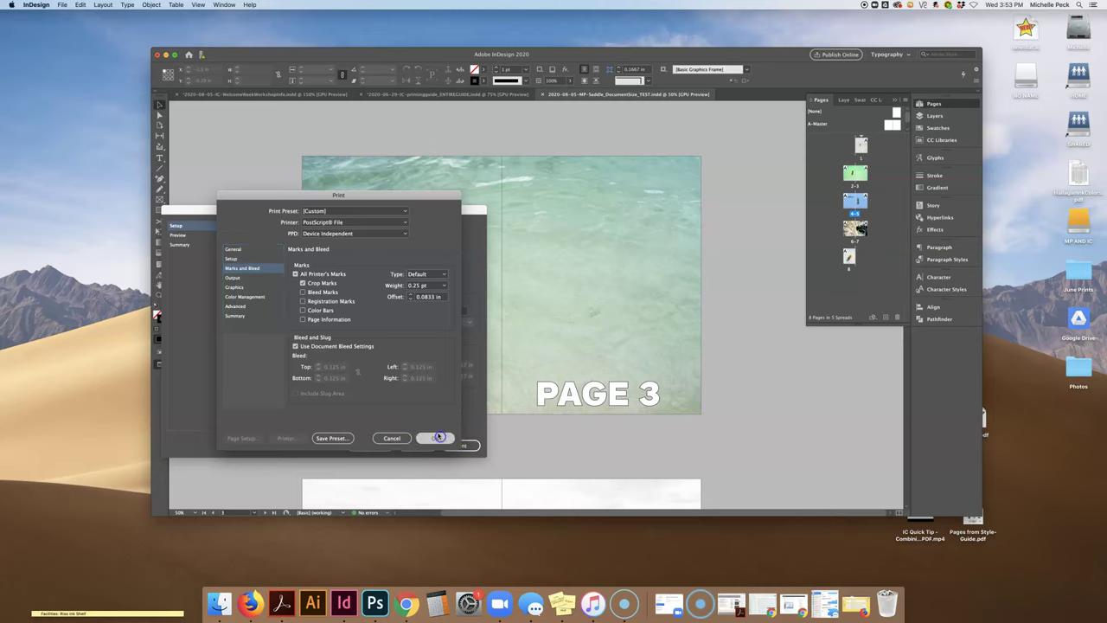
{"action": "left_click", "coordinate": [435, 437]}
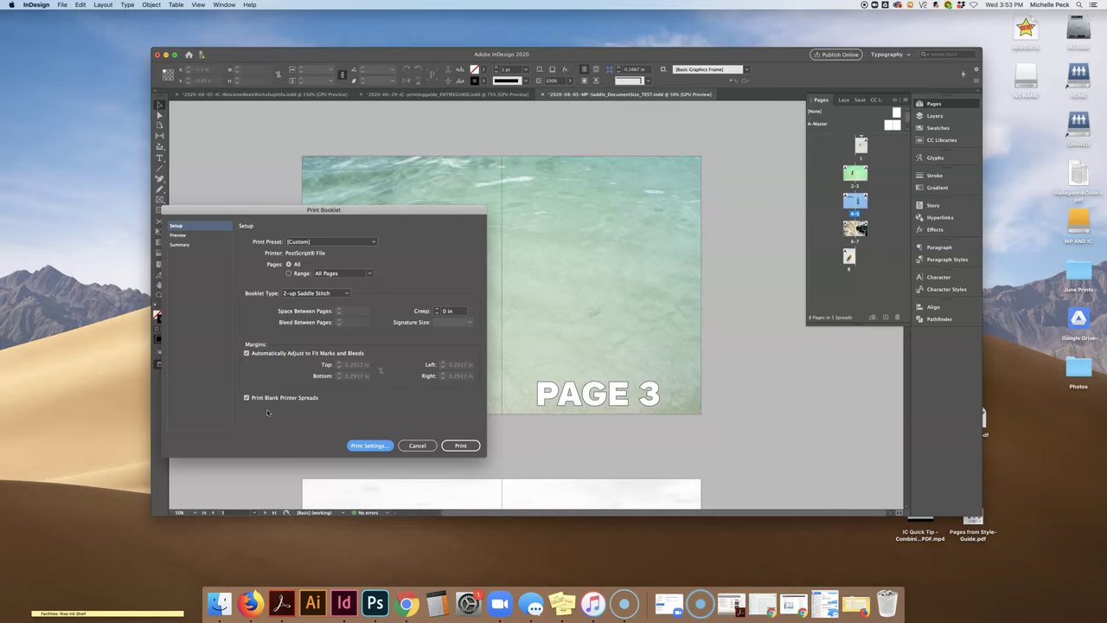
- Preview the booklet's printer spreads, then print it to a PostScript file
{"action": "left_click", "coordinate": [182, 234]}
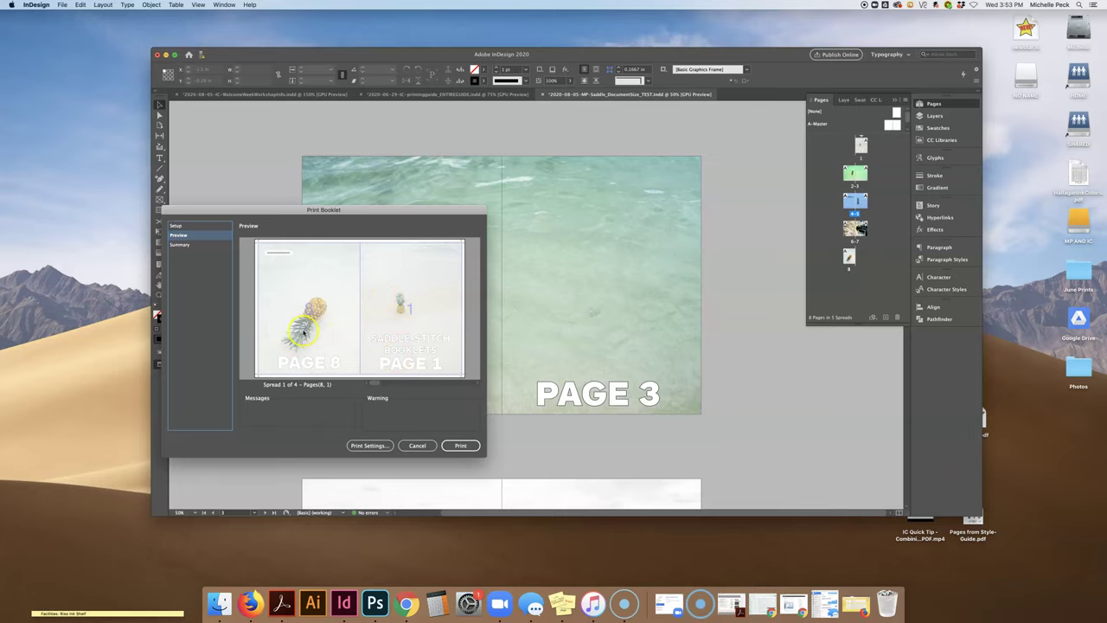
{"action": "left_click", "coordinate": [463, 446]}
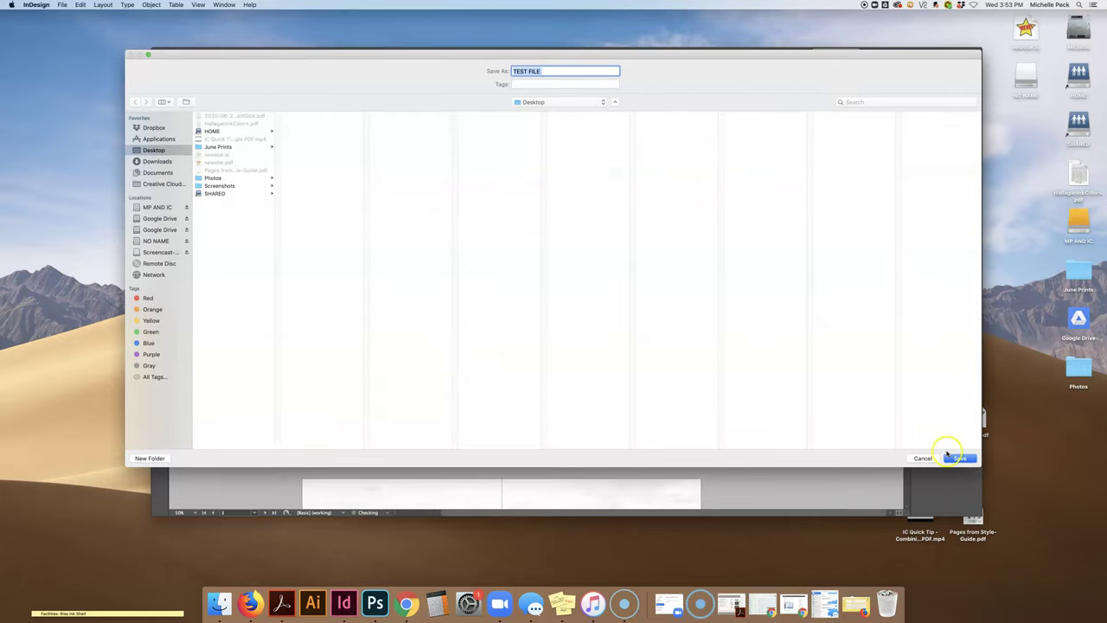
- Save the PostScript output as TEST FILE.ps on the Desktop
{"action": "left_click", "coordinate": [959, 458]}
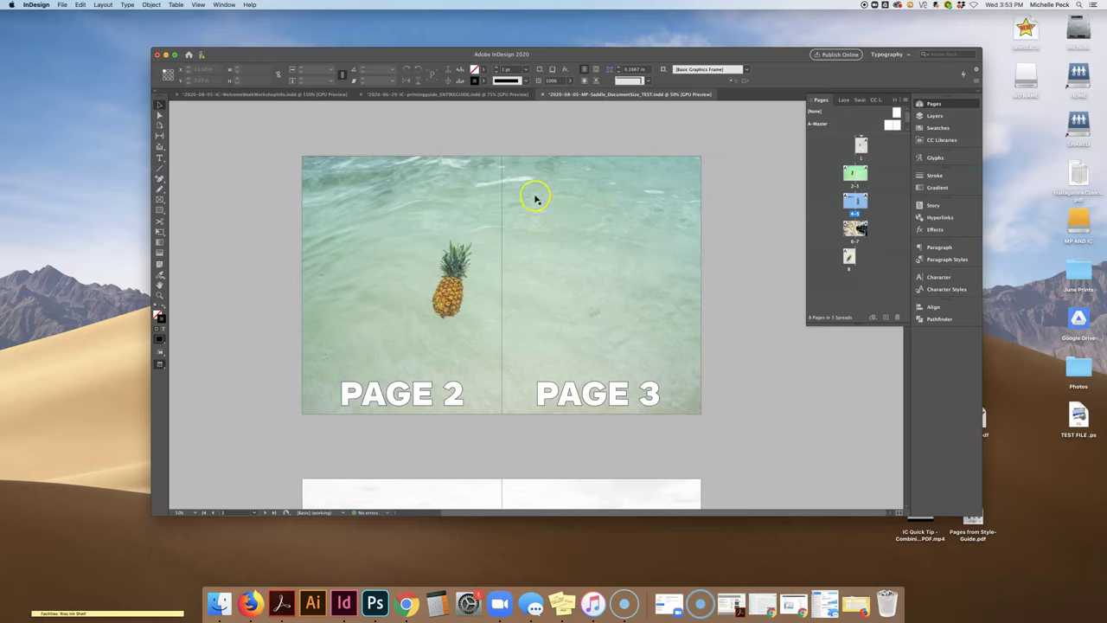
- Export the document as EXPORT TEST.pdf on the Desktop, as spreads with marks and bleeds
{"action": "left_click", "coordinate": [263, 133]}
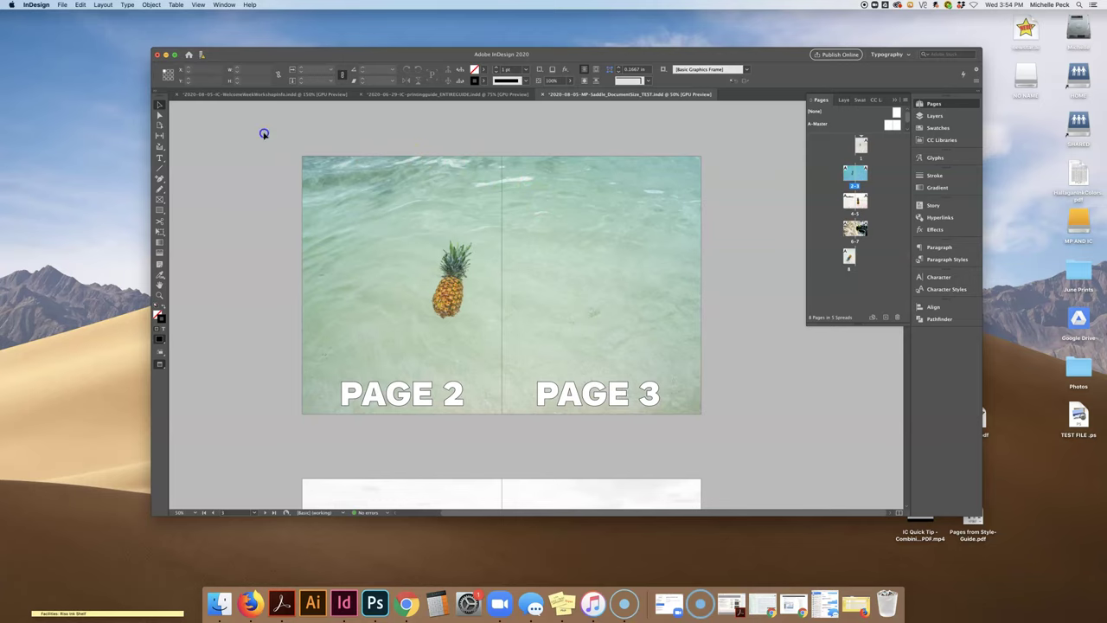
{"action": "key", "text": "super+e"}
{"action": "type", "text": "EXPORT TEST"}
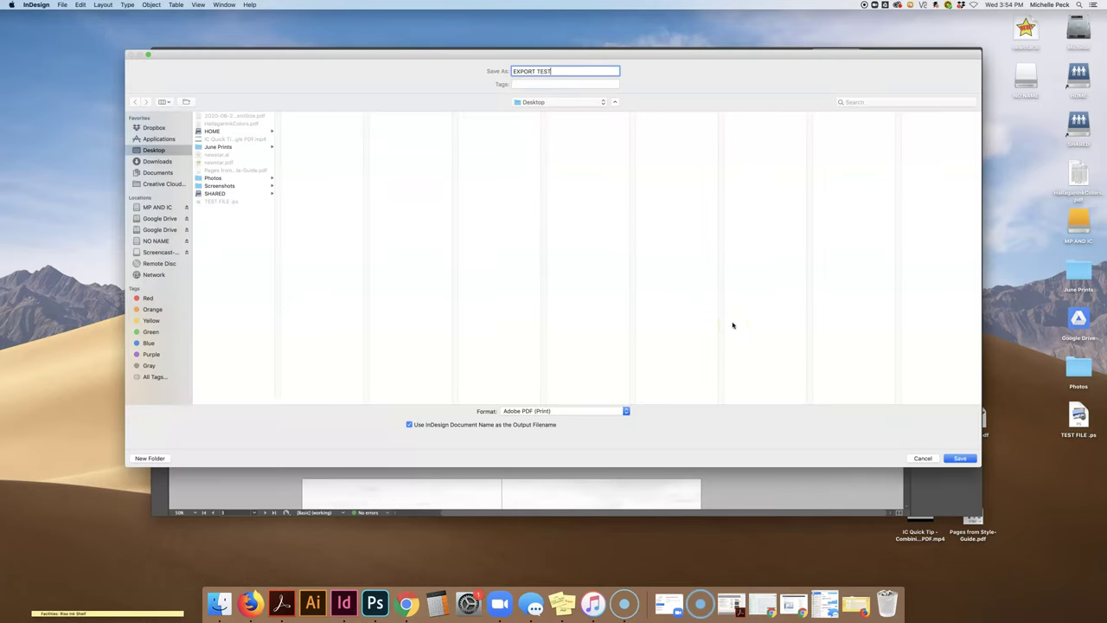
{"action": "left_click", "coordinate": [958, 458]}
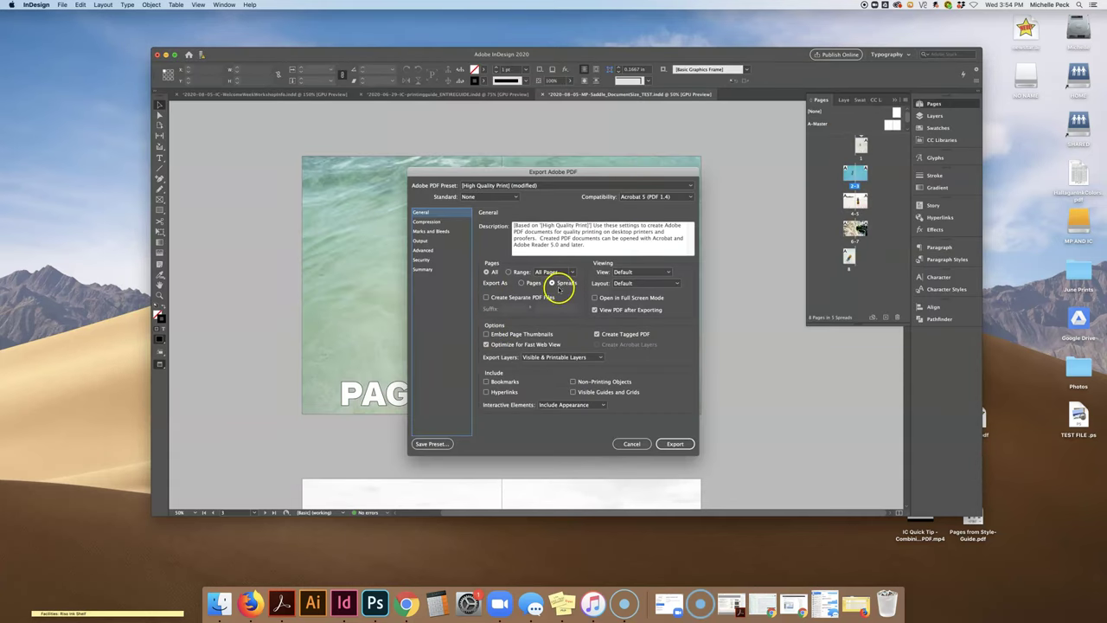
{"action": "left_click", "coordinate": [437, 231]}
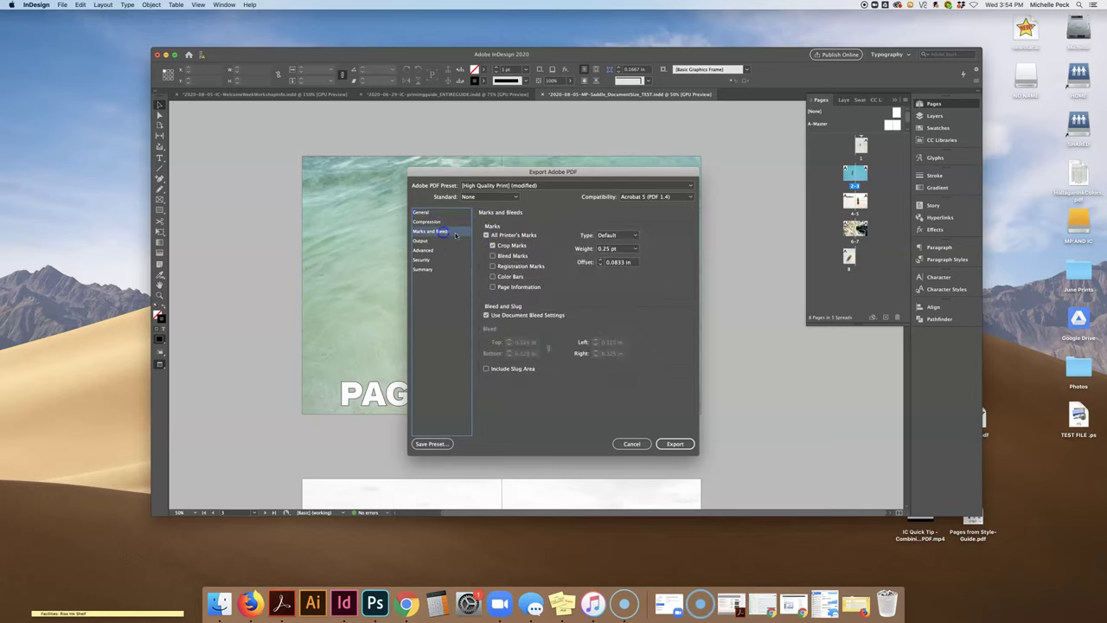
{"action": "left_click", "coordinate": [673, 443]}
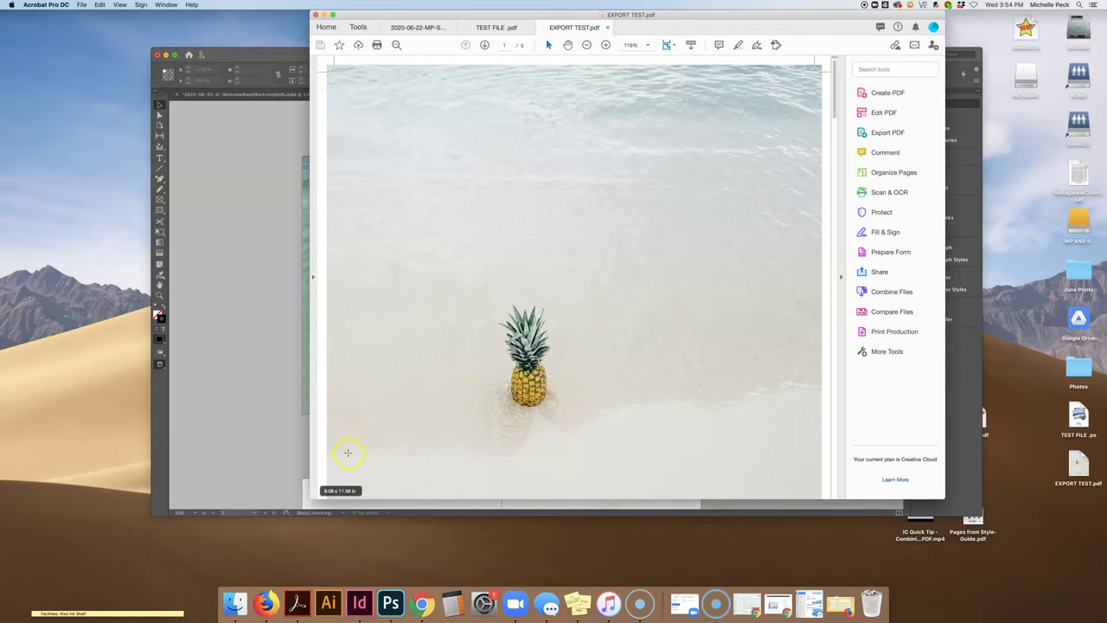
- Scroll through the exported PDF, then close Acrobat and all its open PDF tabs
{"action": "scroll", "coordinate": [383, 289], "scroll_direction": "down", "scroll_amount": 1}
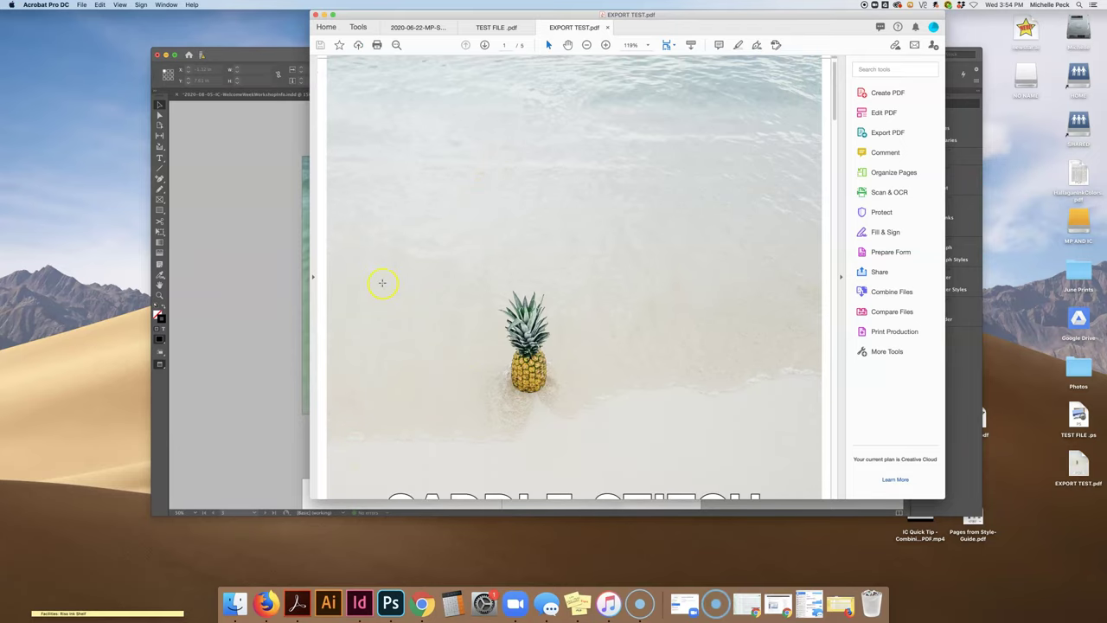
{"action": "scroll", "coordinate": [383, 289], "scroll_direction": "down", "scroll_amount": 5}
{"action": "scroll", "coordinate": [388, 349], "scroll_direction": "down", "scroll_amount": 2}
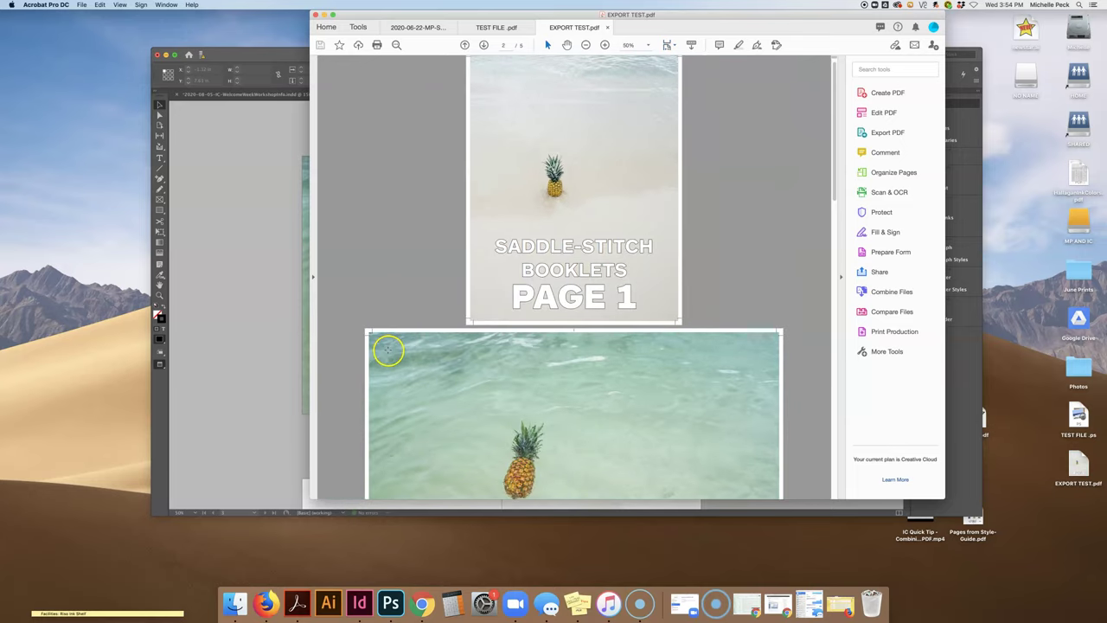
{"action": "scroll", "coordinate": [389, 349], "scroll_direction": "down", "scroll_amount": 1}
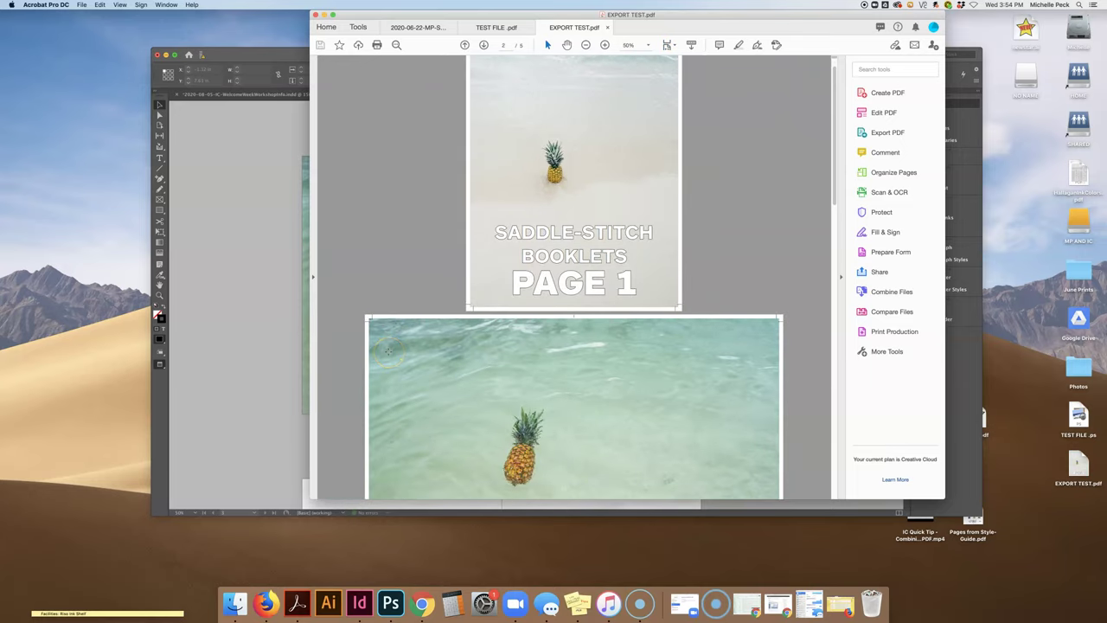
{"action": "scroll", "coordinate": [388, 350], "scroll_direction": "down", "scroll_amount": 1}
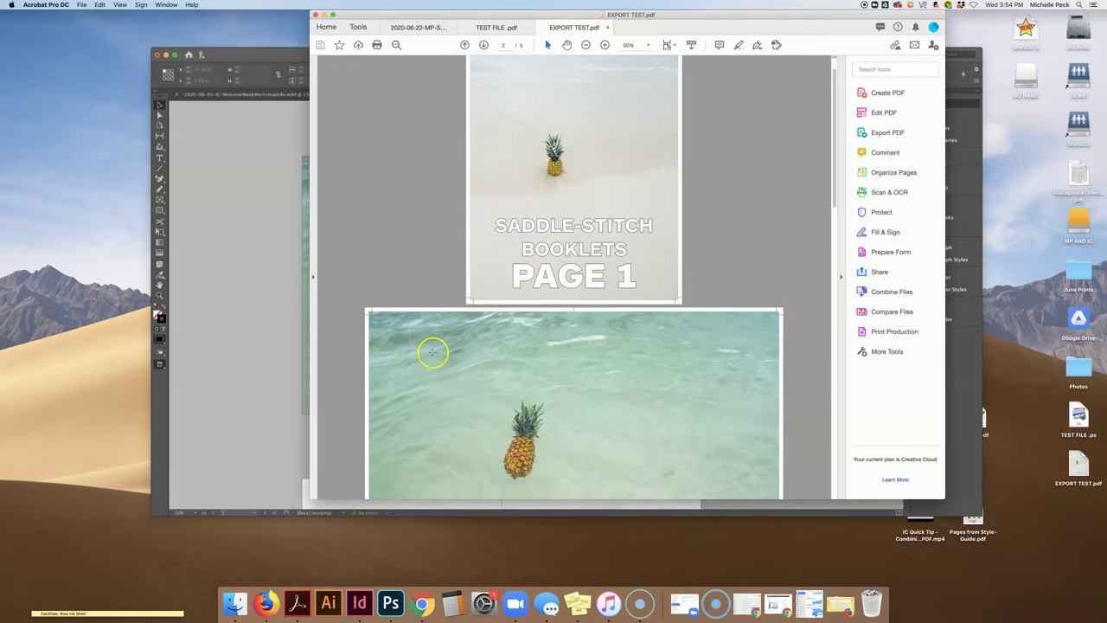
{"action": "scroll", "coordinate": [420, 361], "scroll_direction": "down", "scroll_amount": 5}
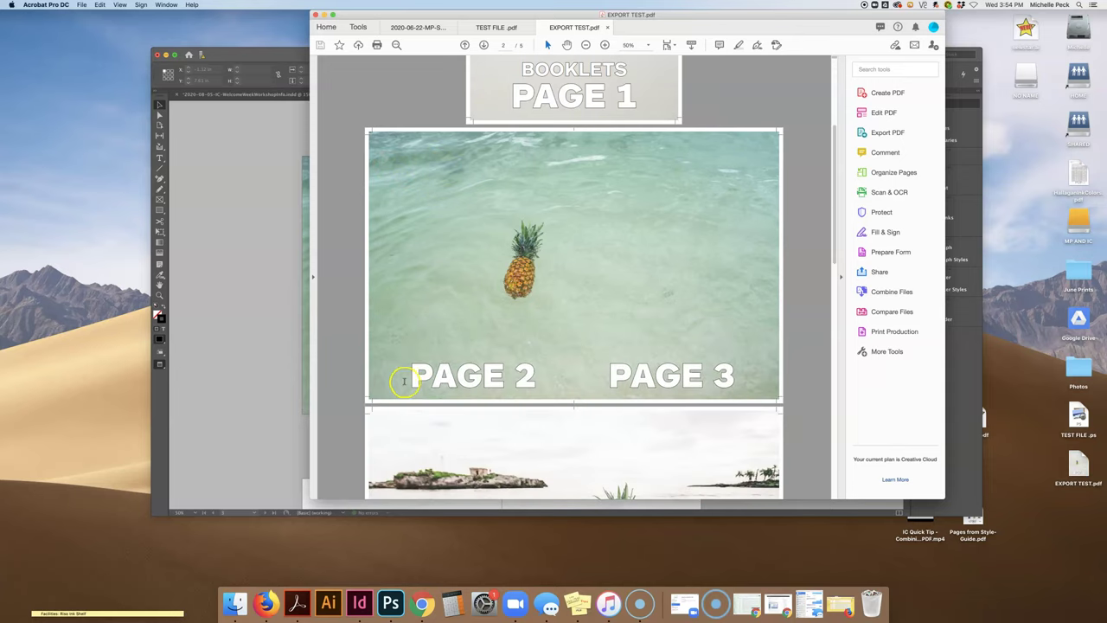
{"action": "mouse_move", "coordinate": [341, 423]}
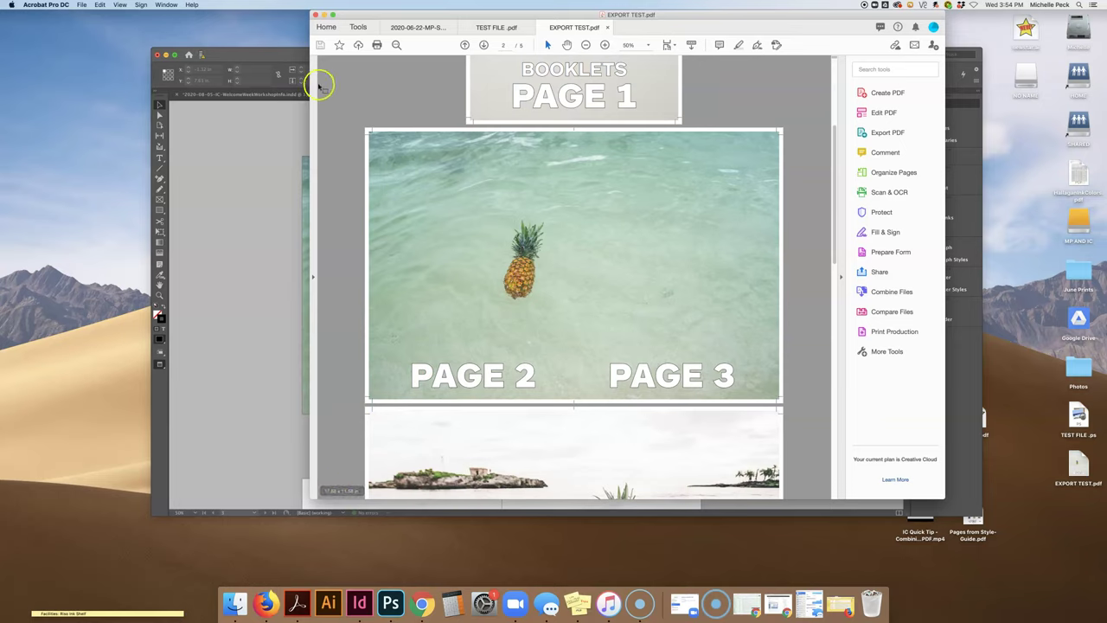
{"action": "left_click", "coordinate": [315, 15]}
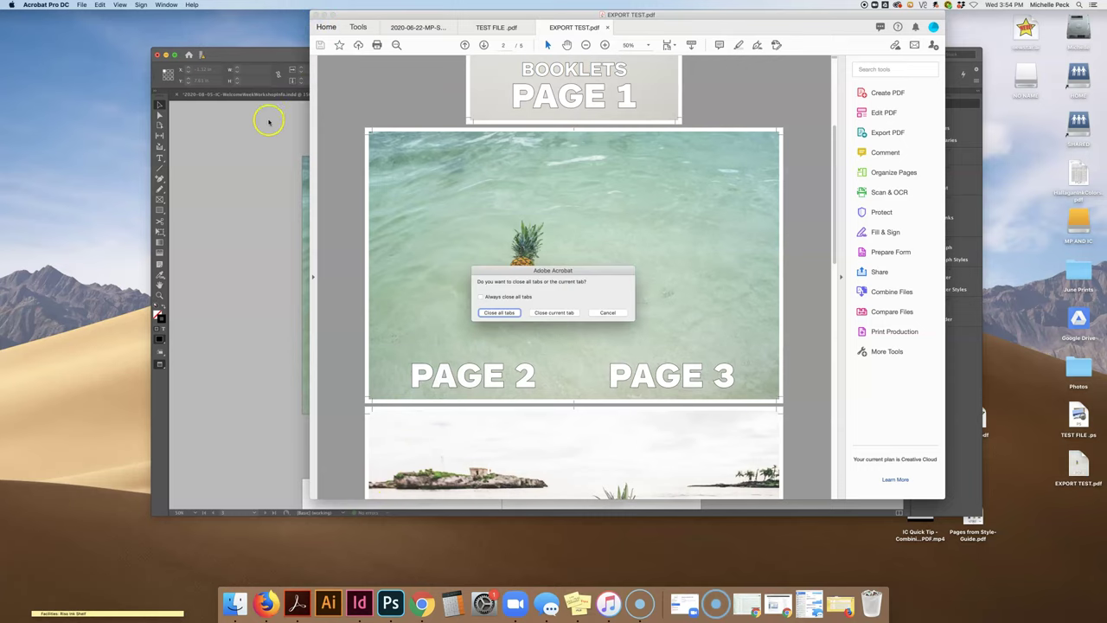
{"action": "left_click", "coordinate": [515, 312]}
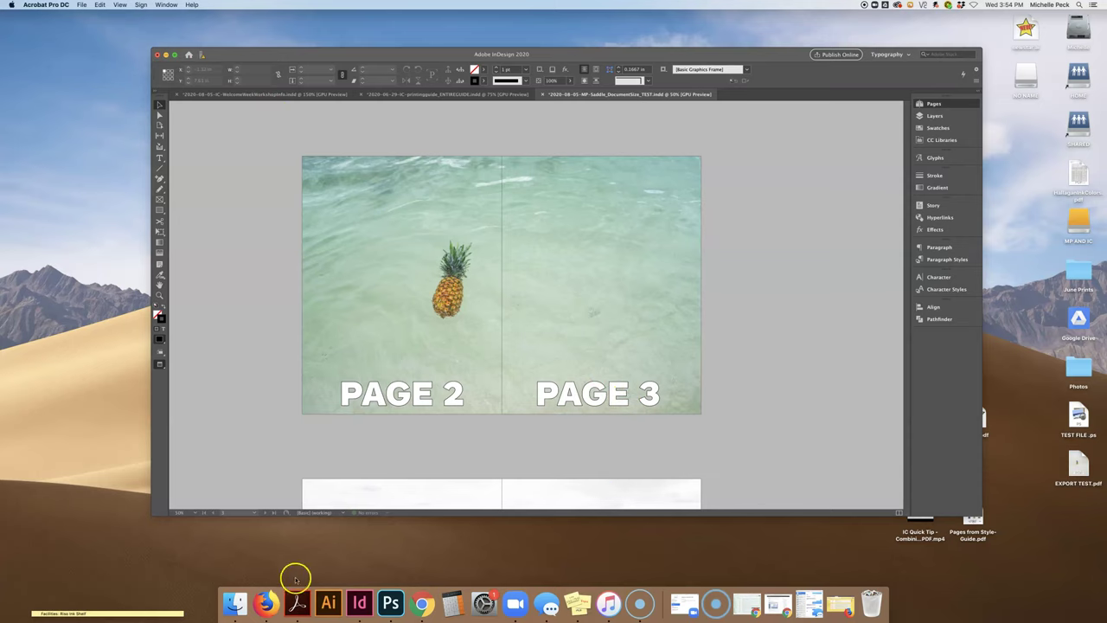
- Launch Acrobat Distiller from Applications > Adobe Acrobat DC in a new Finder window
{"action": "left_click", "coordinate": [235, 605]}
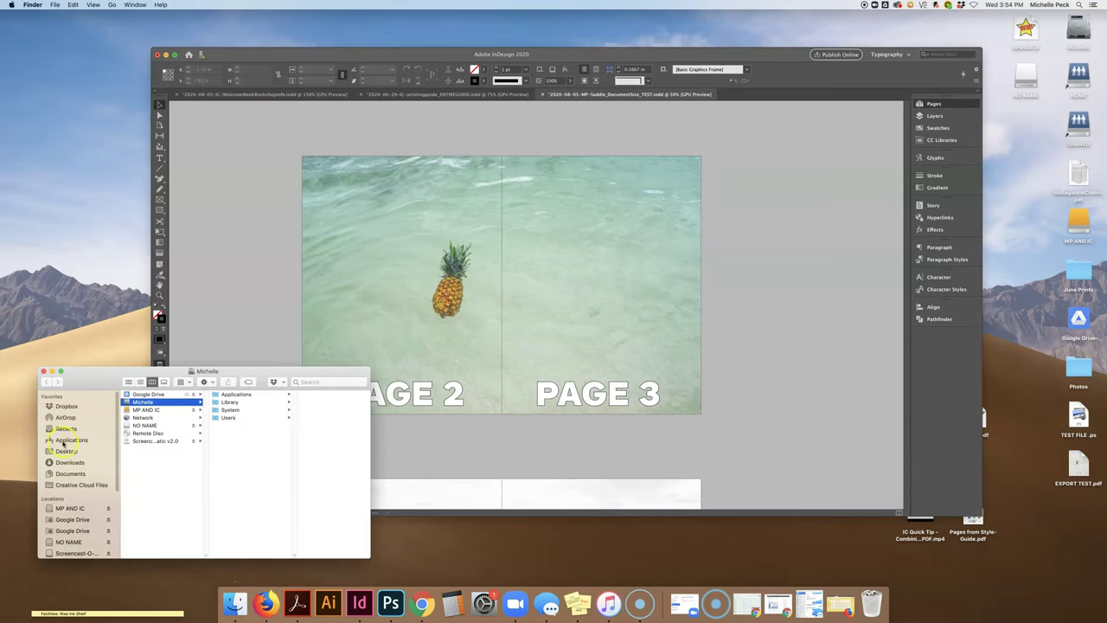
{"action": "left_click", "coordinate": [67, 451]}
{"action": "left_click", "coordinate": [71, 439]}
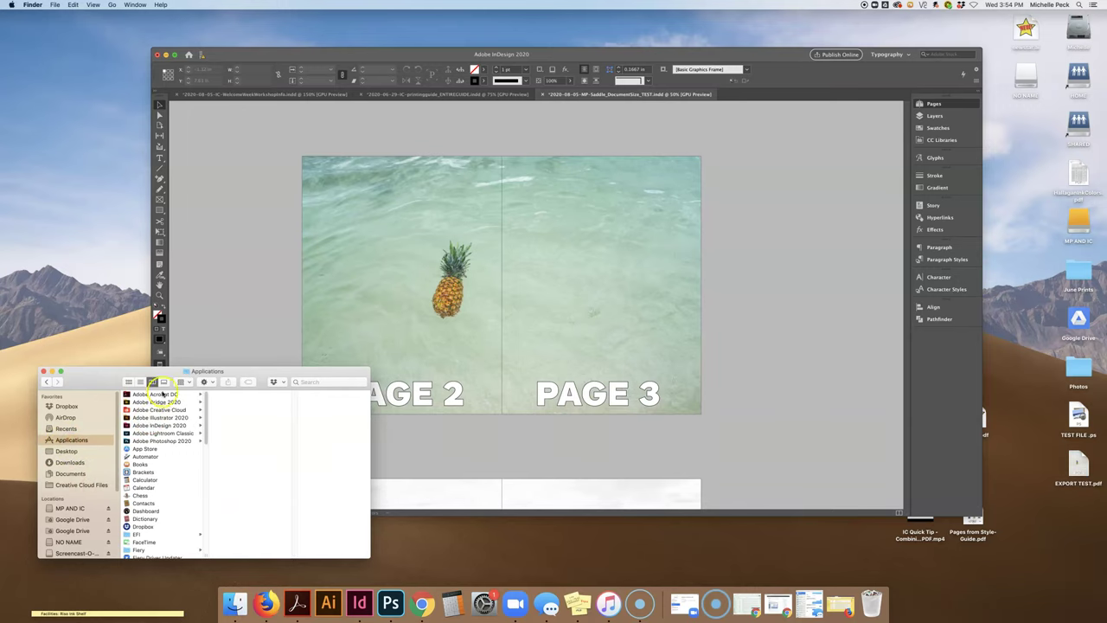
{"action": "left_click", "coordinate": [161, 394]}
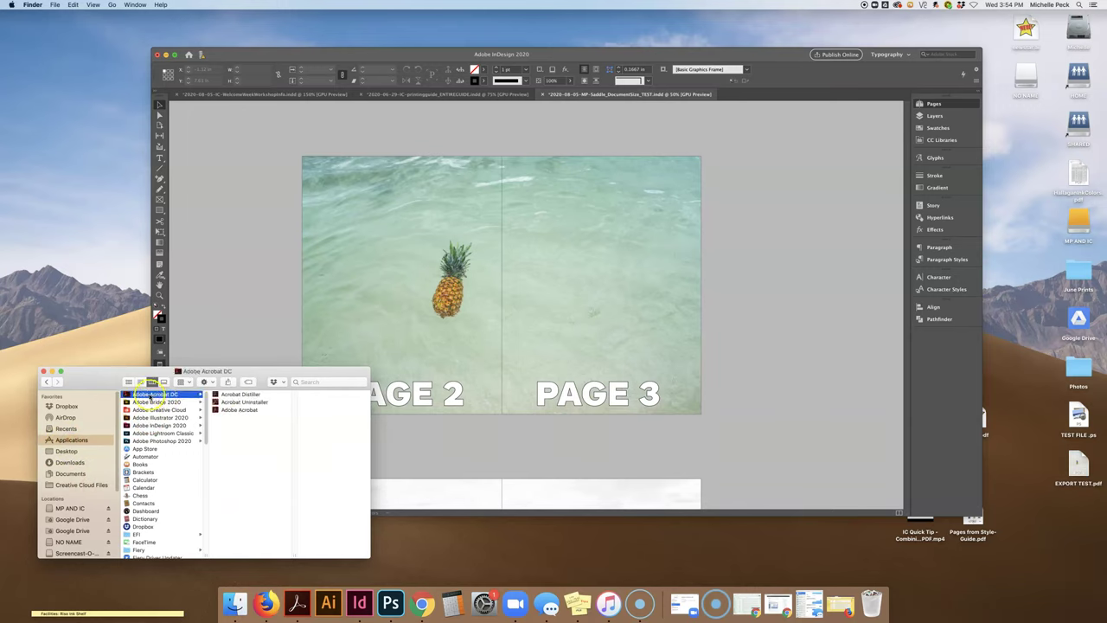
{"action": "double_click", "coordinate": [241, 394]}
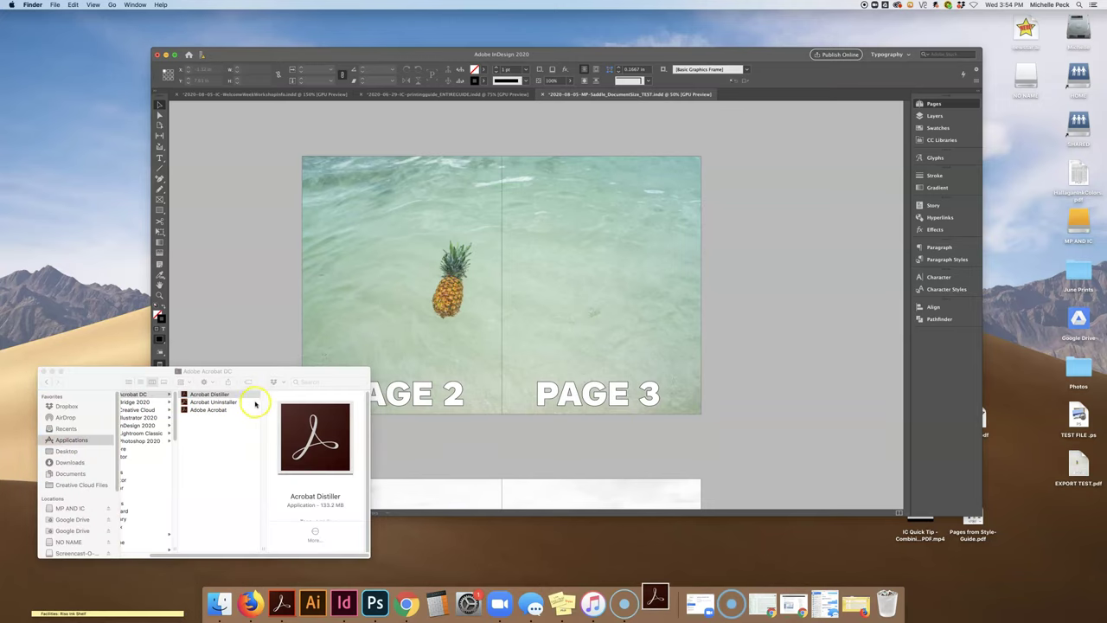
- Close Finder and set Distiller's Default Settings to the High Quality Print preset
{"action": "left_click", "coordinate": [43, 371]}
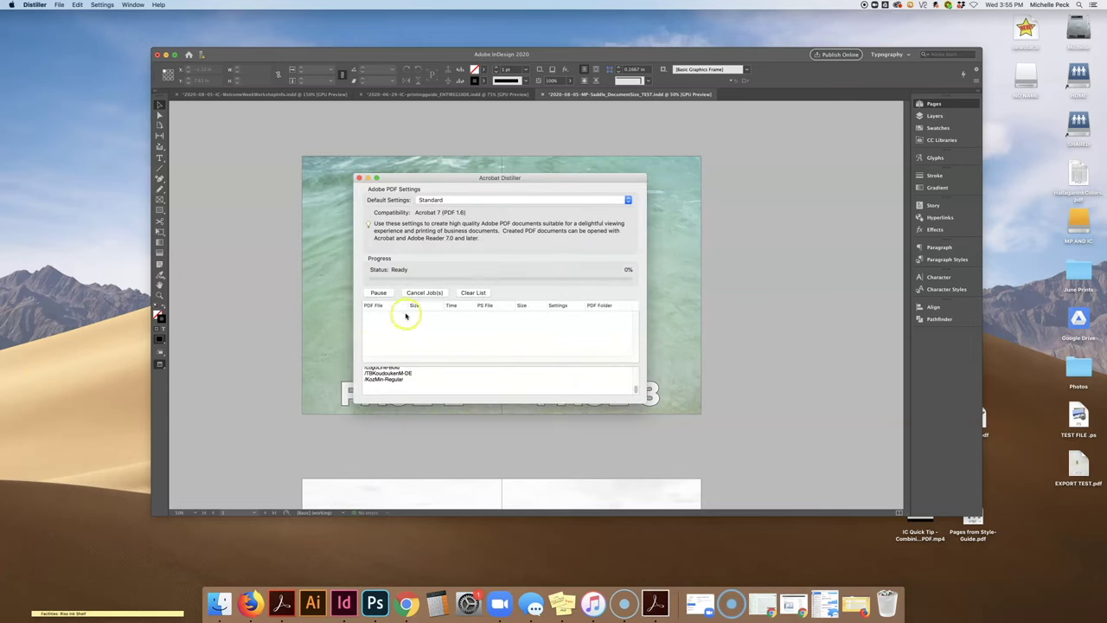
{"action": "left_click", "coordinate": [441, 202]}
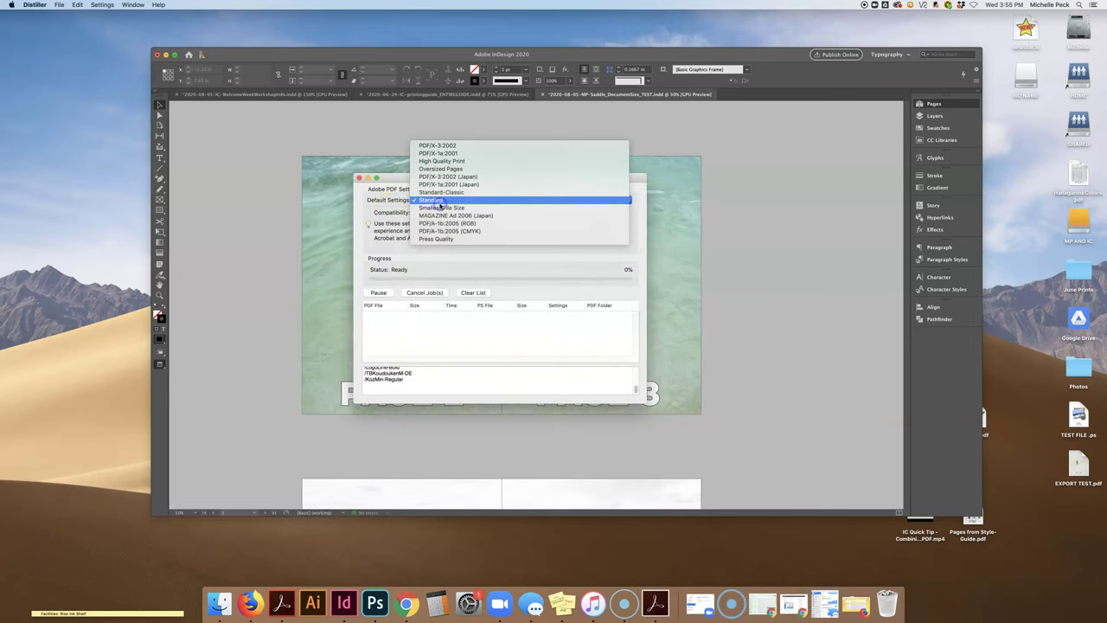
{"action": "left_click", "coordinate": [463, 162]}
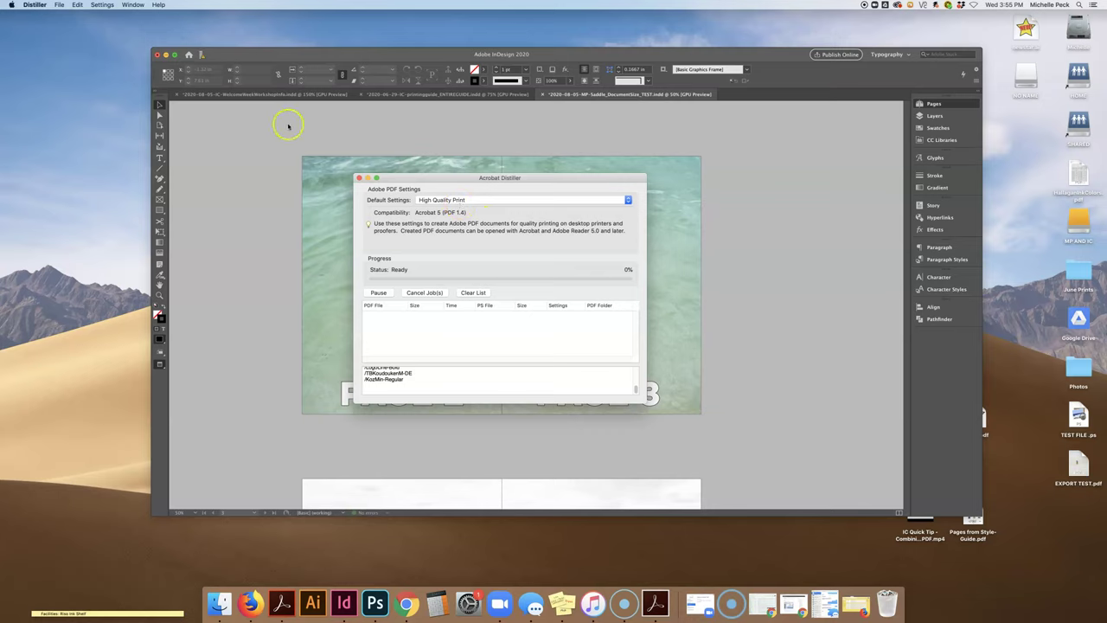
{"action": "left_click", "coordinate": [102, 4]}
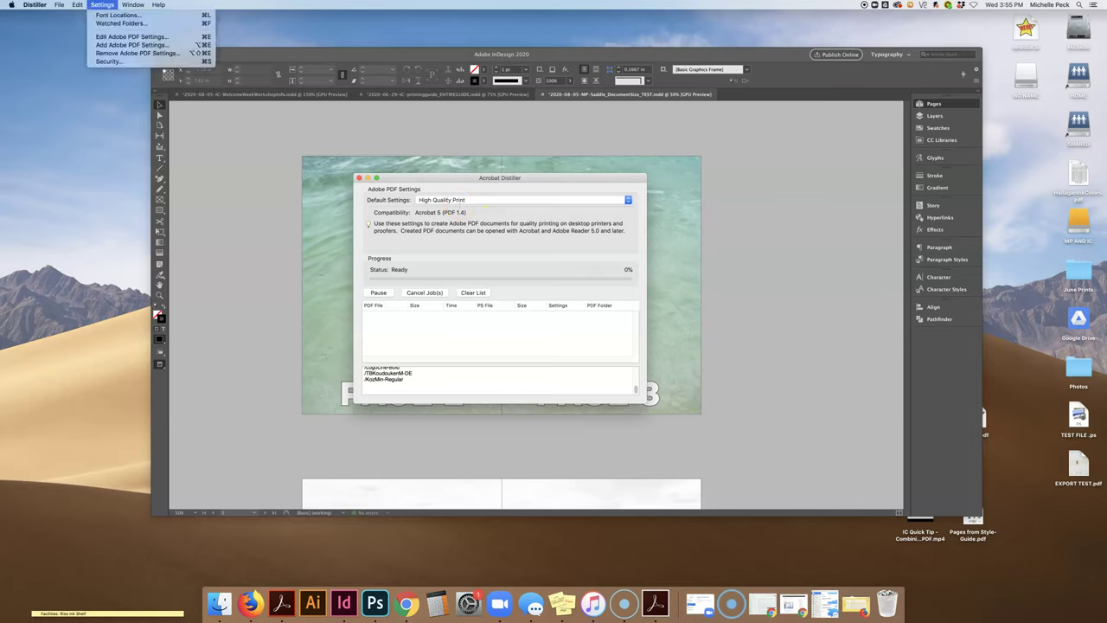
- Edit High Quality Print to a 17.58 × 11.58 inch default page size
{"action": "left_click", "coordinate": [119, 37]}
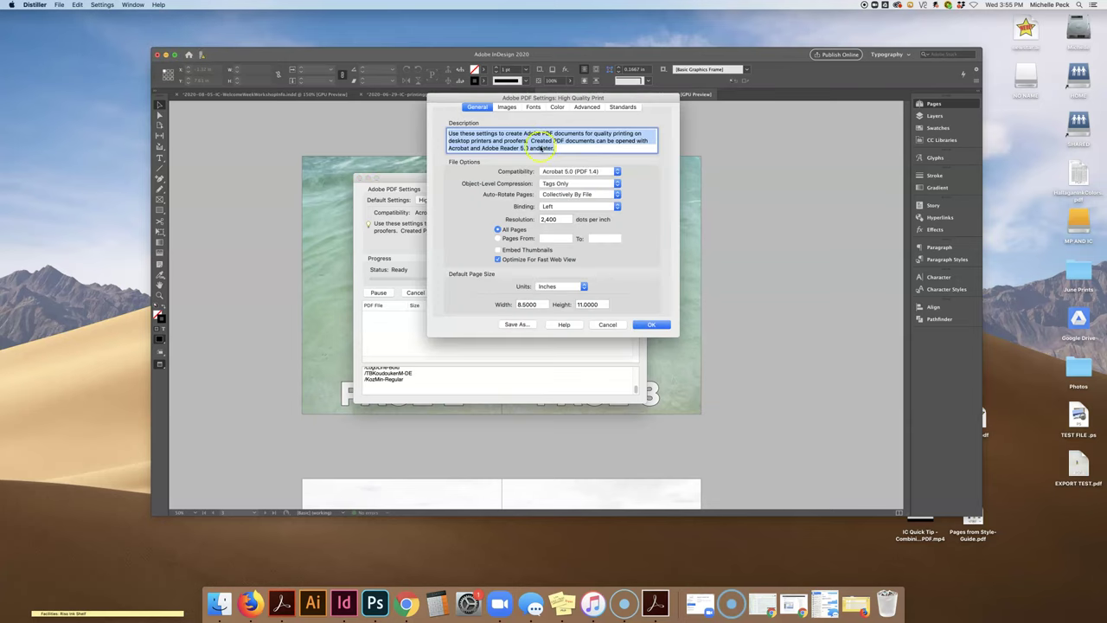
{"action": "left_click", "coordinate": [552, 287]}
{"action": "left_click", "coordinate": [555, 287]}
{"action": "left_click", "coordinate": [533, 304]}
{"action": "double_click", "coordinate": [540, 303]}
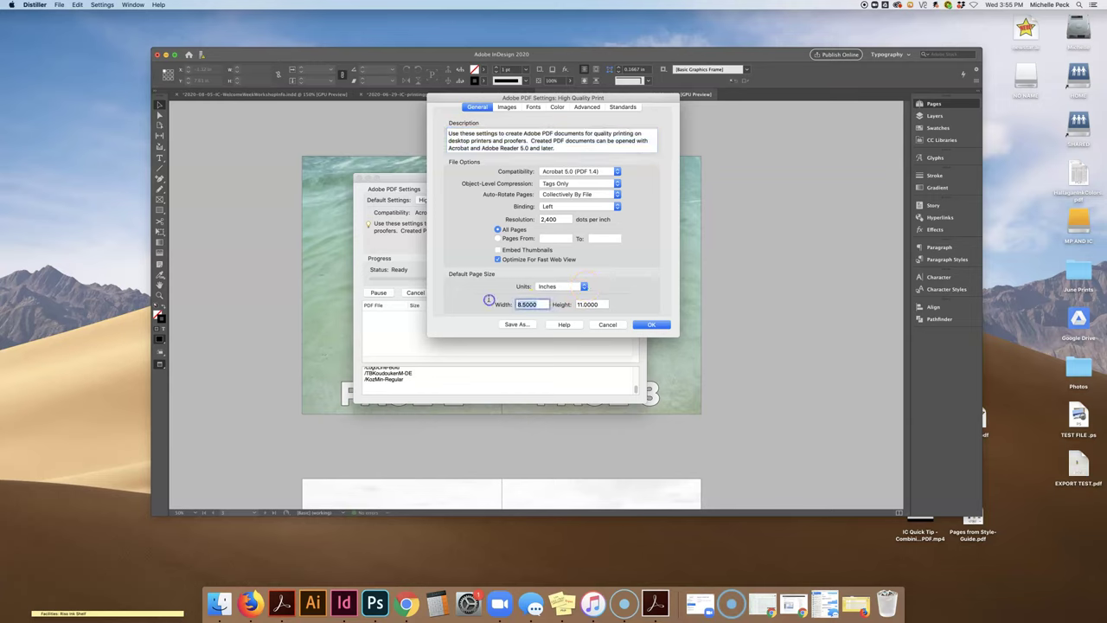
{"action": "type", "text": "17.58"}
{"action": "key", "text": "Tab"}
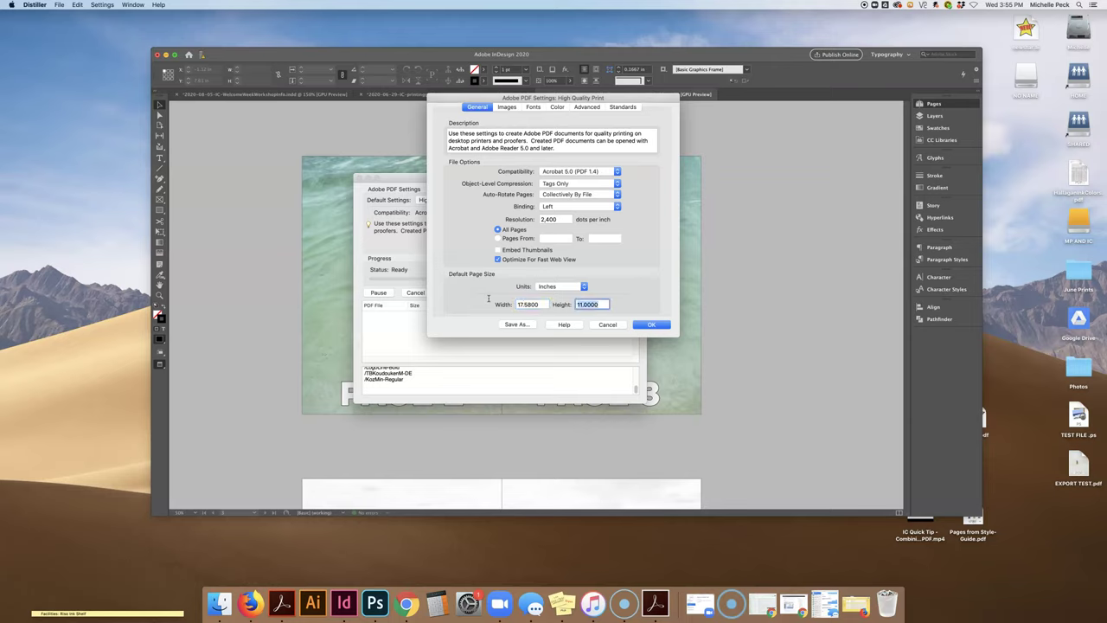
{"action": "type", "text": "11.58"}
{"action": "key", "text": "Tab"}
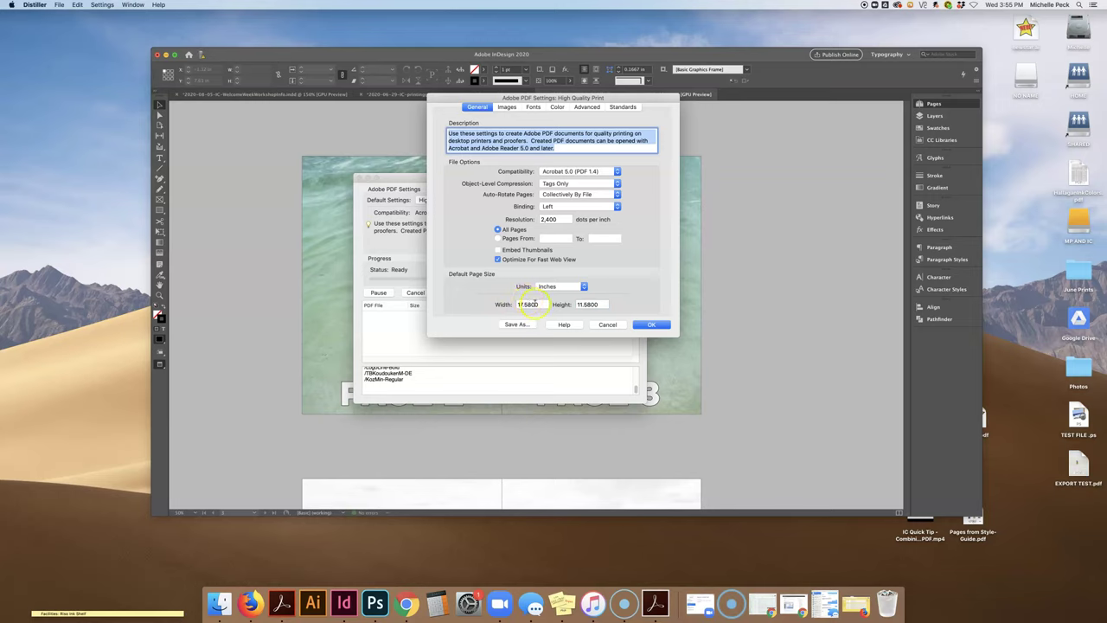
- Save the edited settings as a new preset whose name begins with 'high'
{"action": "left_click", "coordinate": [517, 324]}
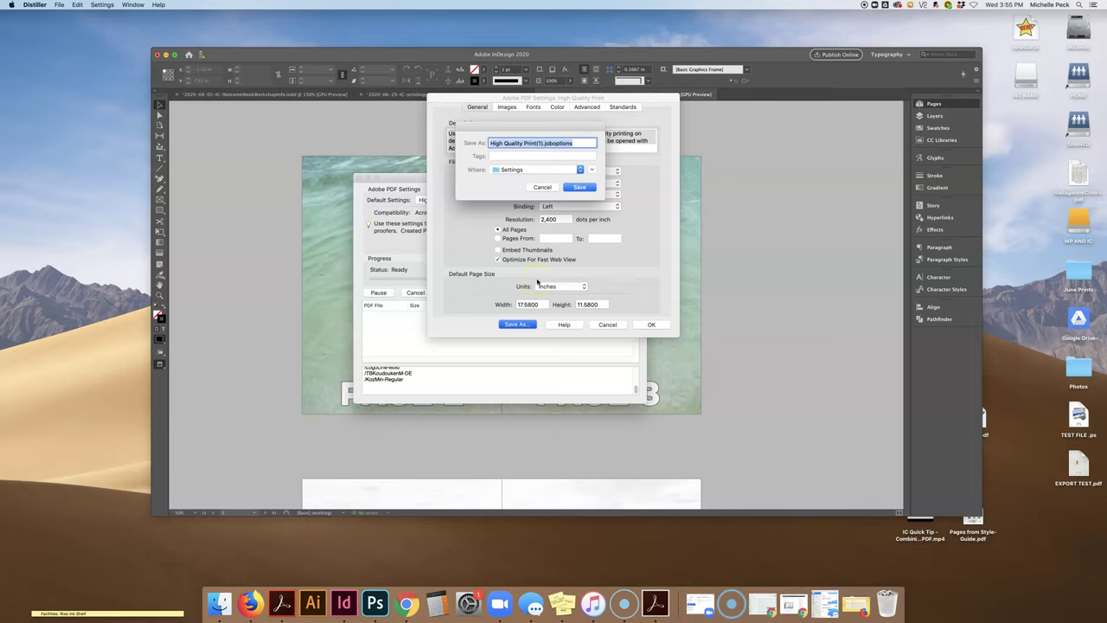
{"action": "type", "text": "highqualityprint_1758x1158"}
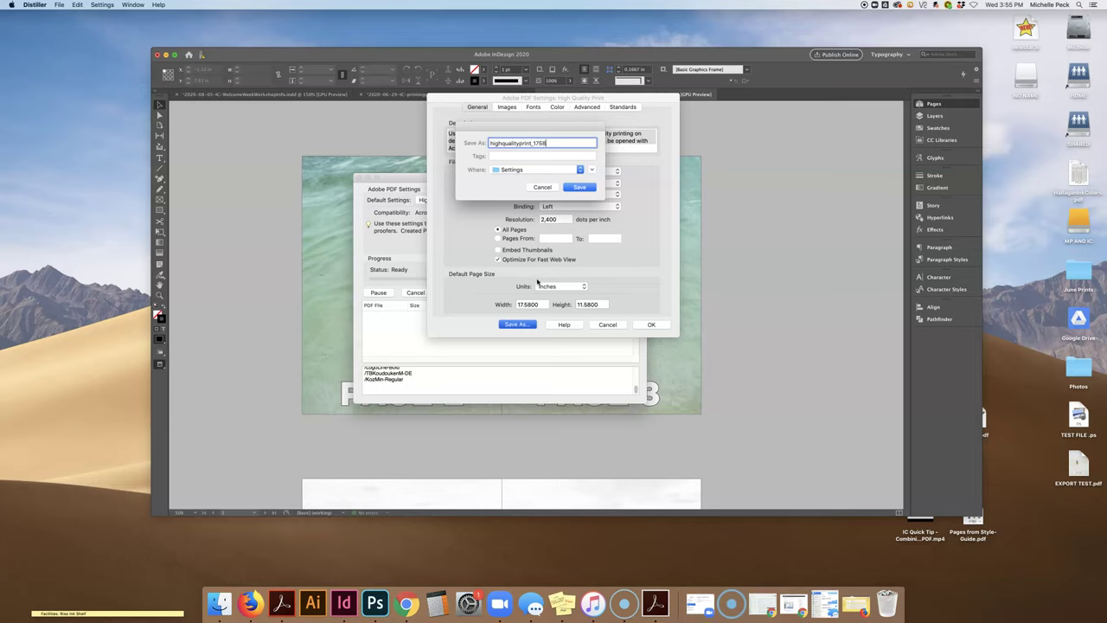
{"action": "left_click", "coordinate": [579, 187]}
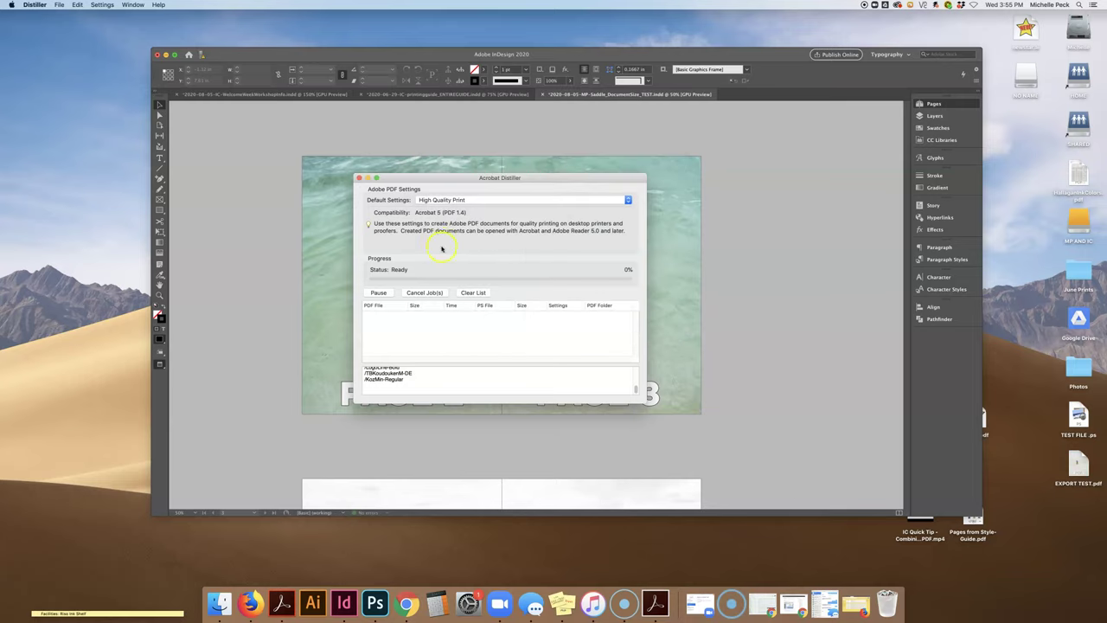
- Select highqualityprint_1758x1158, then drag TEST FILE .ps from the Desktop into Distiller and confirm
{"action": "left_click", "coordinate": [432, 201]}
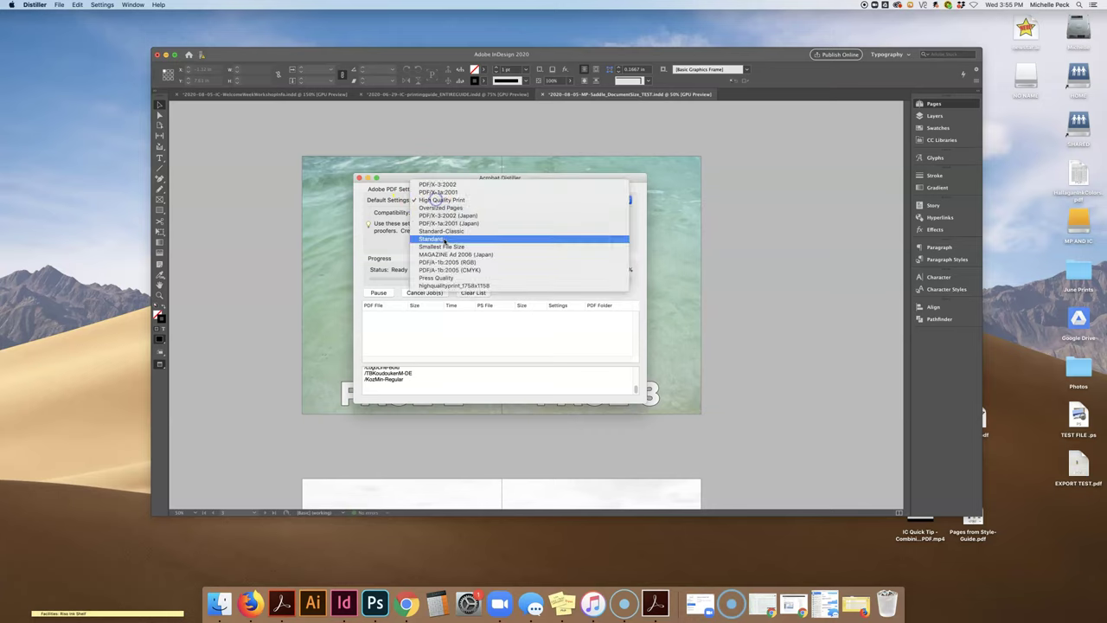
{"action": "left_click", "coordinate": [461, 285]}
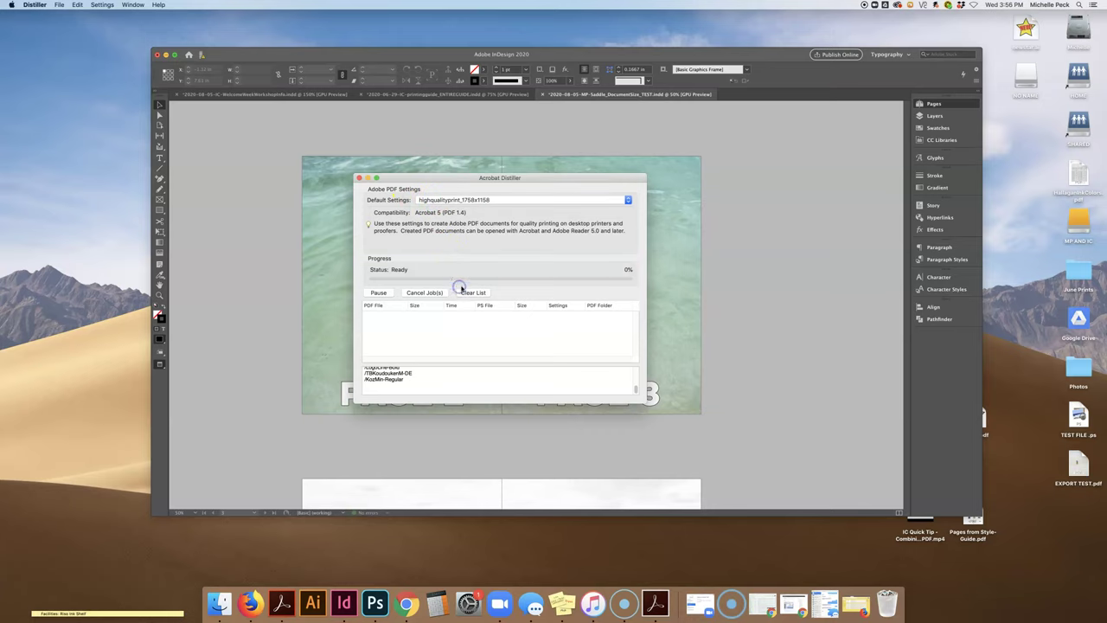
{"action": "left_click", "coordinate": [220, 603]}
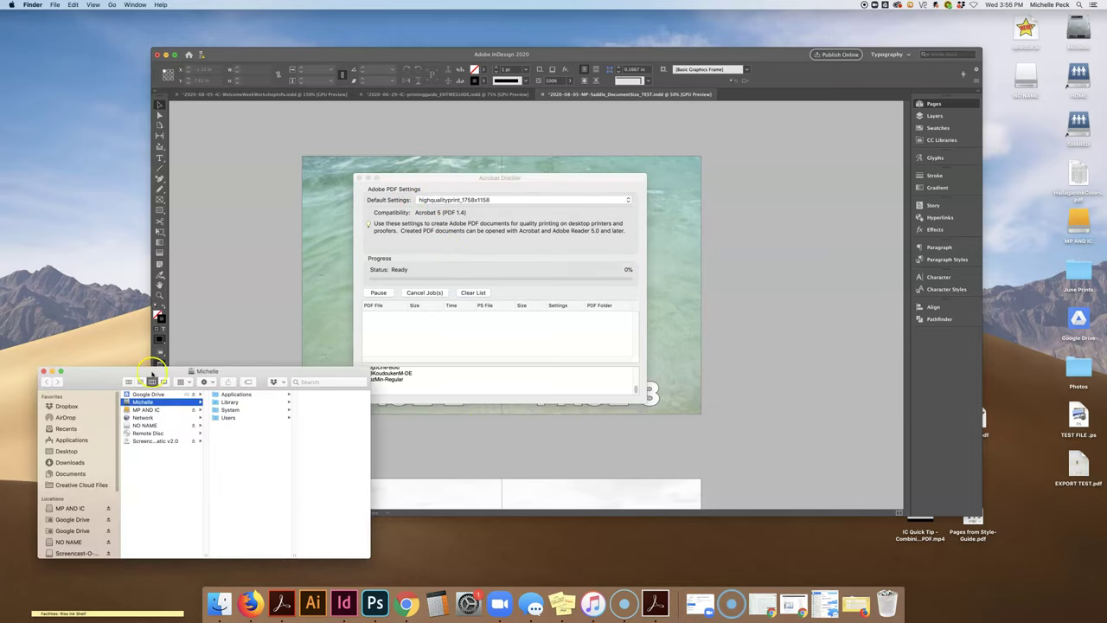
{"action": "left_click", "coordinate": [69, 451]}
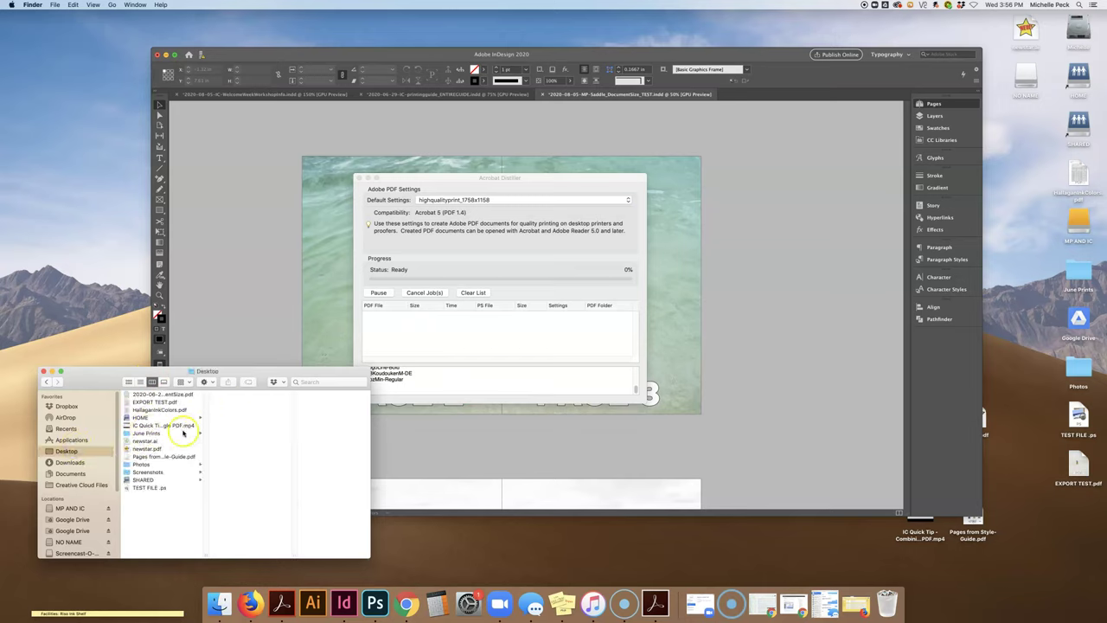
{"action": "left_click_drag", "start_coordinate": [146, 488], "coordinate": [419, 333]}
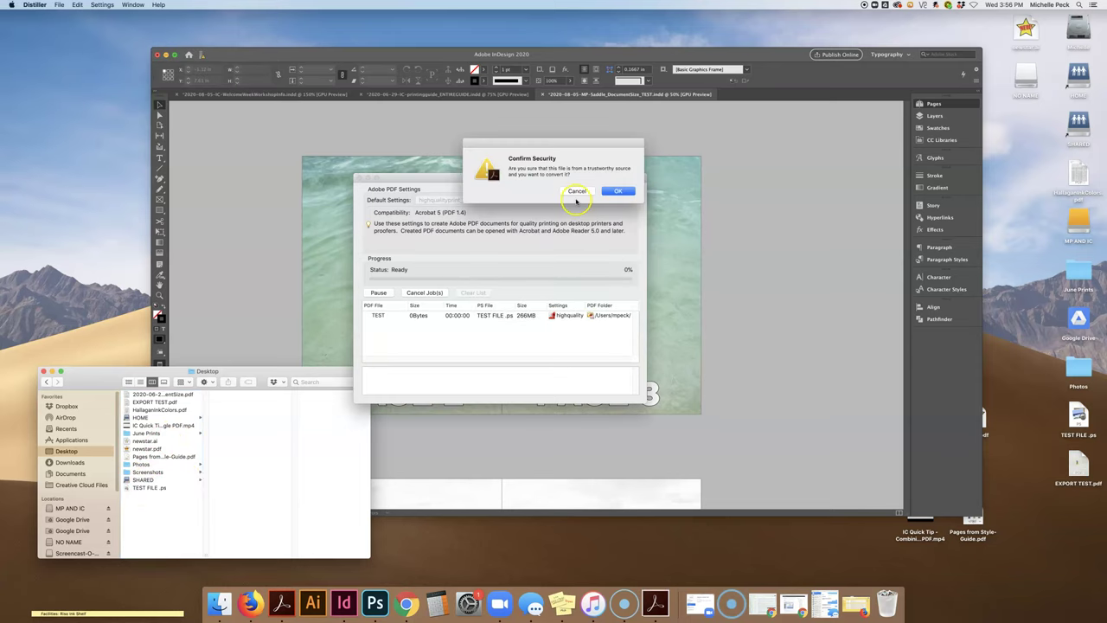
{"action": "left_click", "coordinate": [614, 189]}
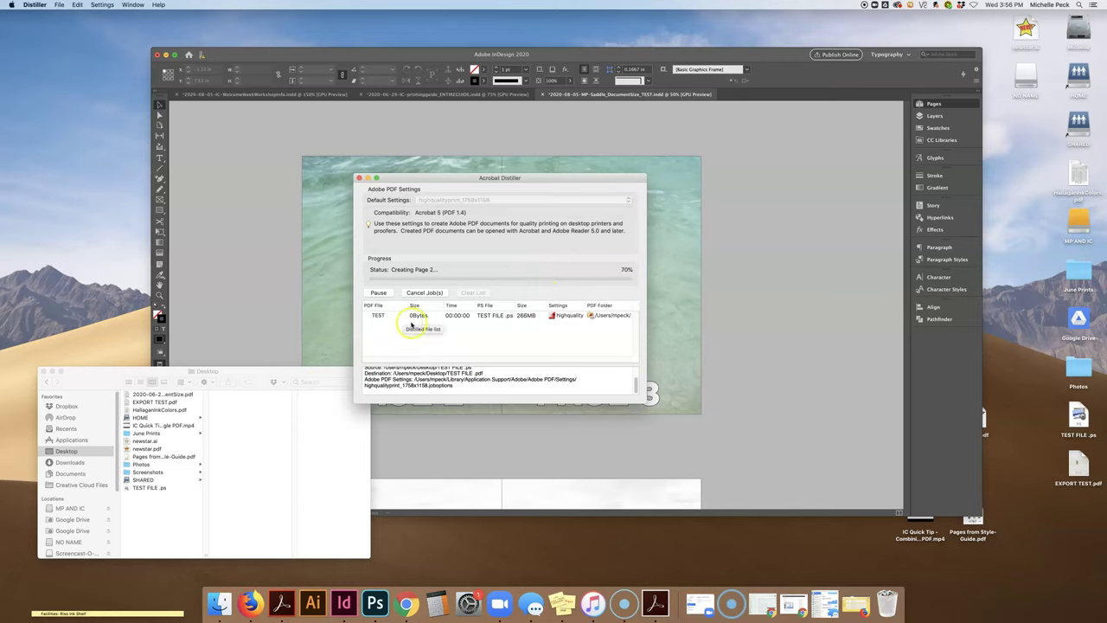
- Open TEST FILE.pdf in Acrobat, scroll through its four spreads (PAGE 8 beside PAGE 1), and shift the window aside
{"action": "double_click", "coordinate": [416, 320]}
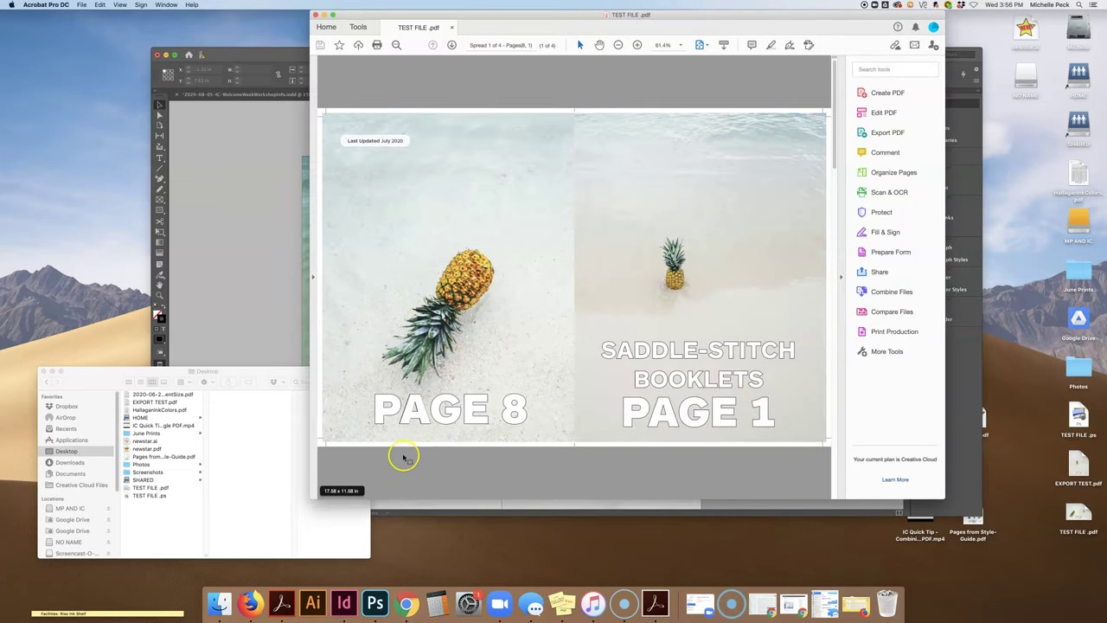
{"action": "scroll", "coordinate": [403, 441], "scroll_direction": "down", "scroll_amount": 1}
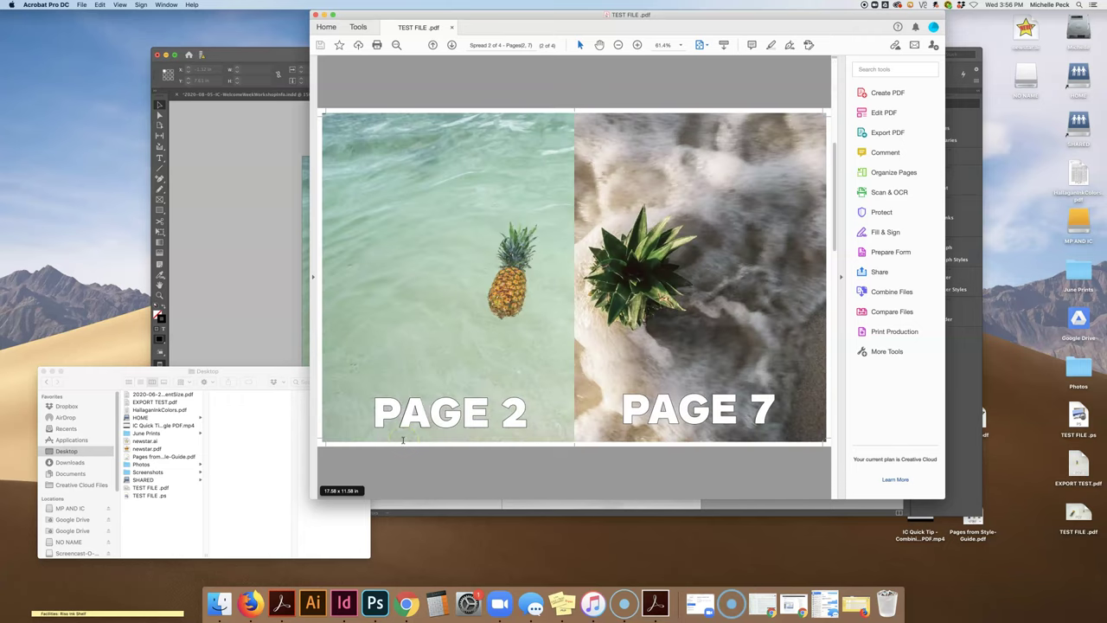
{"action": "scroll", "coordinate": [402, 441], "scroll_direction": "down", "scroll_amount": 2}
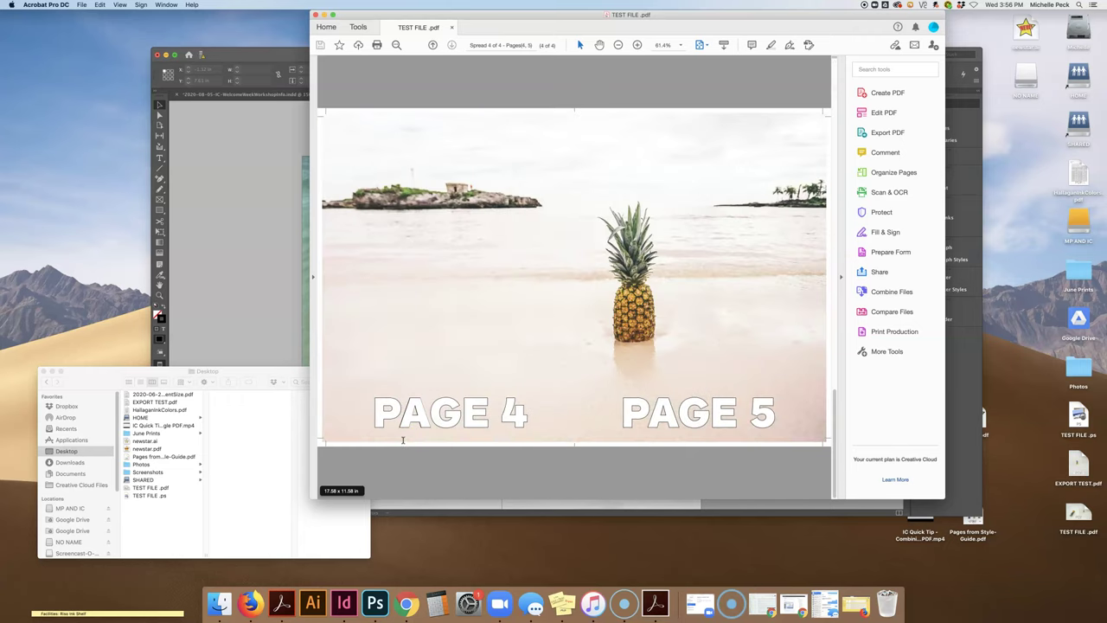
{"action": "scroll", "coordinate": [403, 441], "scroll_direction": "up", "scroll_amount": 3}
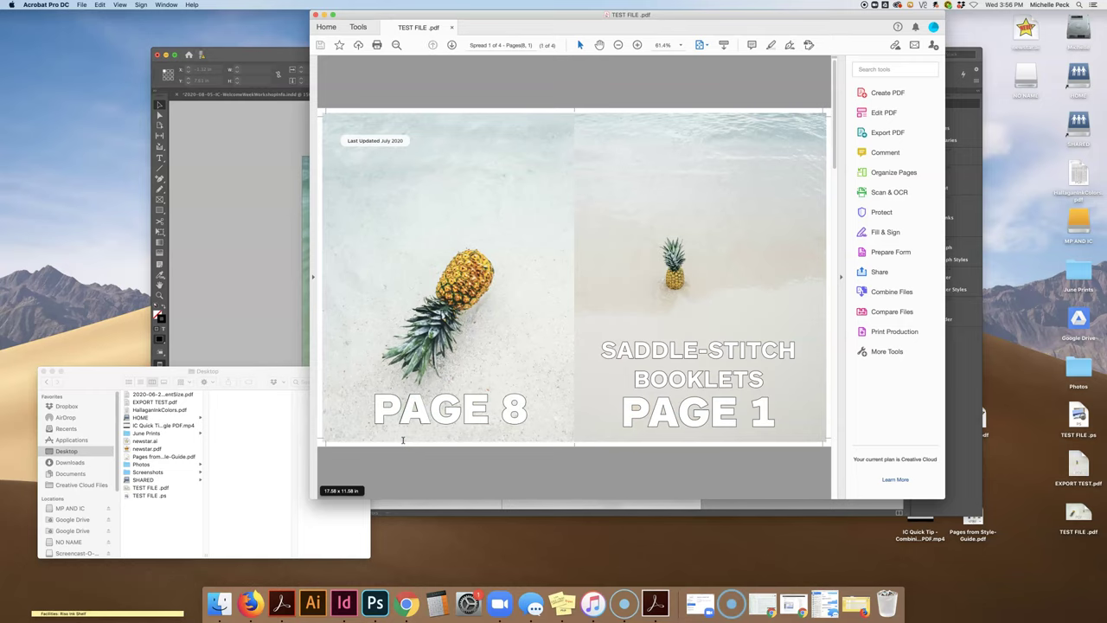
{"action": "left_click", "coordinate": [377, 398]}
{"action": "left_click", "coordinate": [385, 277]}
{"action": "left_click_drag", "start_coordinate": [345, 14], "coordinate": [406, 27]}
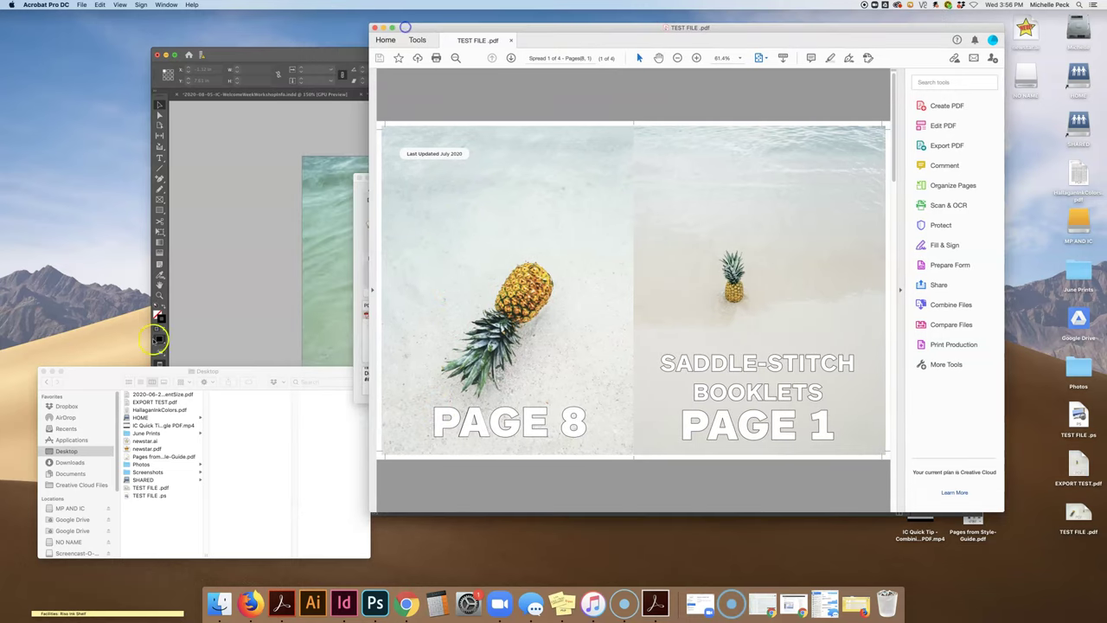